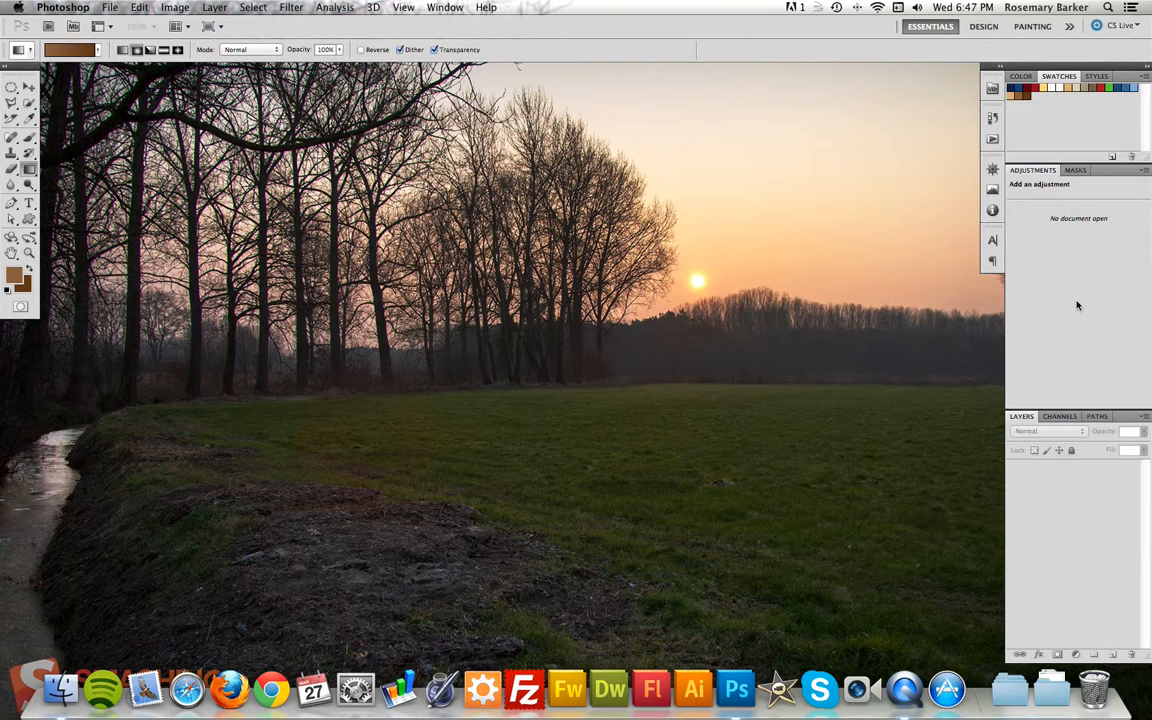
# Create a new 300 x 300 pixel RGB document named AnimatedGIF at 72 pixels/inch with a white background.
pyautogui.click(114, 9)
pyautogui.click(118, 22)
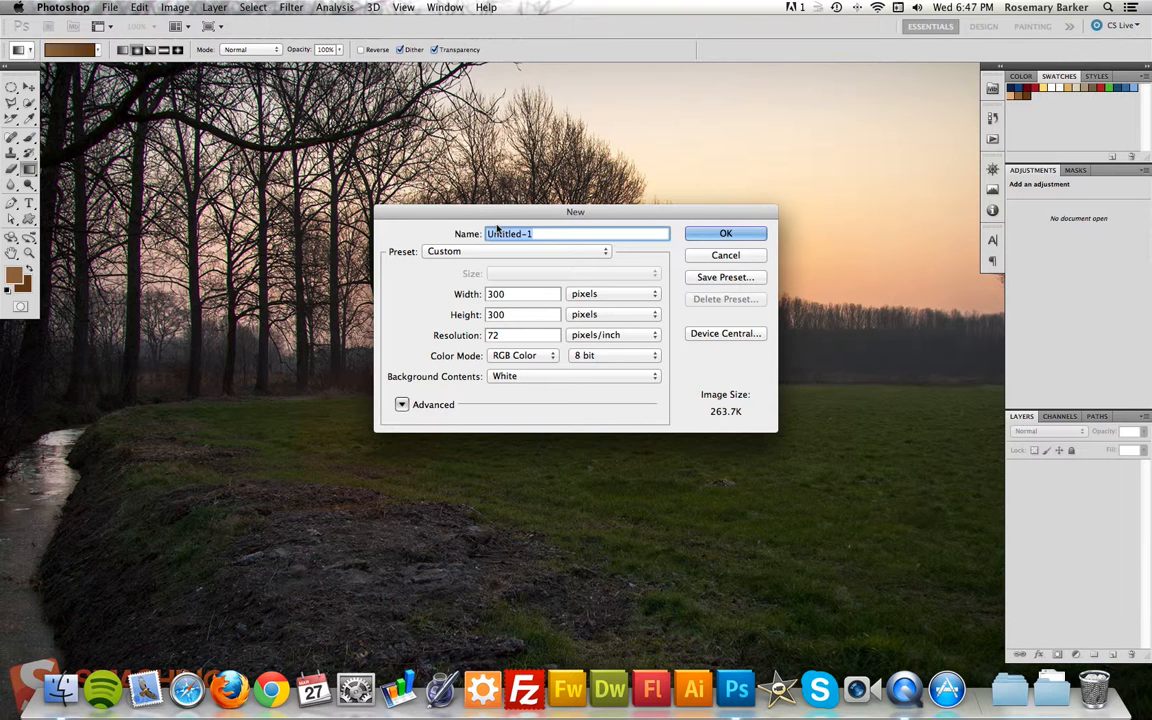
pyautogui.write('AnimatedGIF')
pyautogui.click(726, 234)
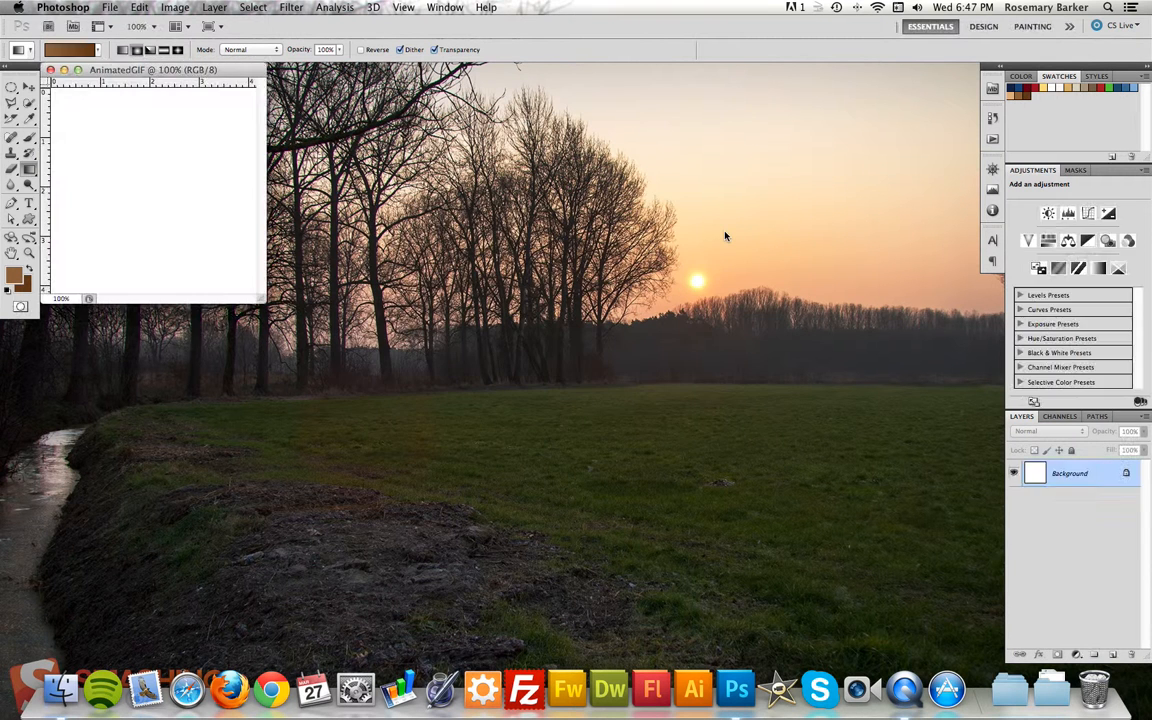
# Enlarge the document window and fill the background with a brown radial gradient from the upper-left area toward the lower-right corner.
pyautogui.moveTo(261, 302); pyautogui.dragTo(959, 510)
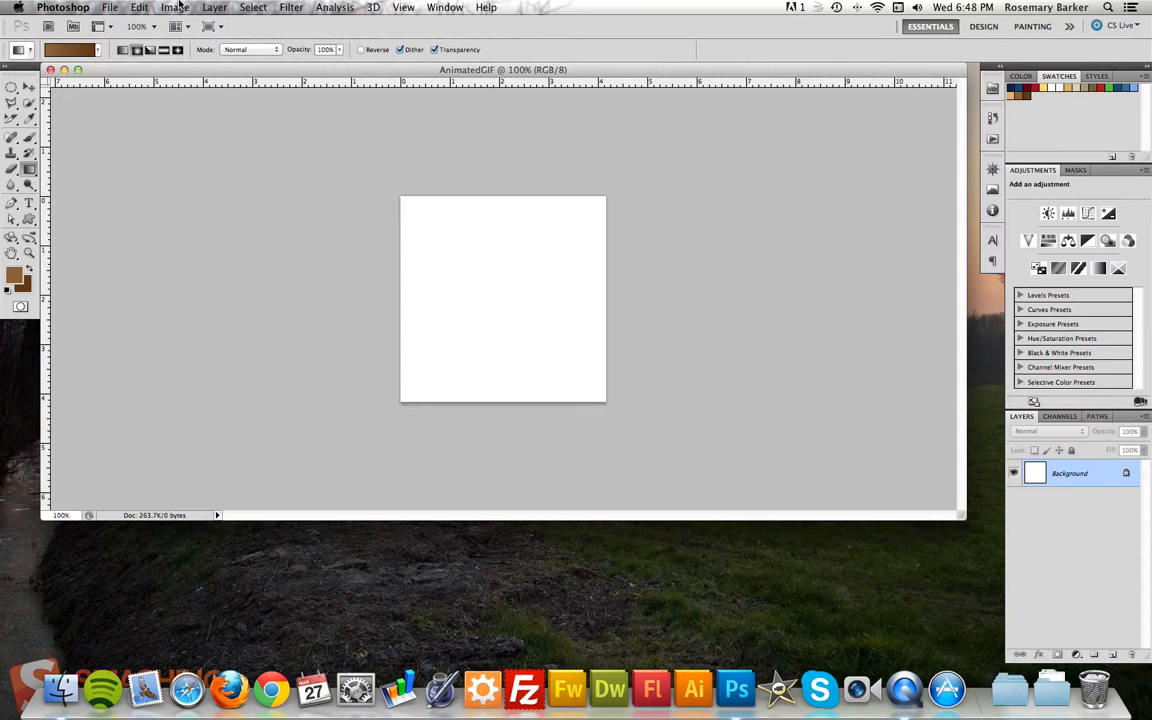
pyautogui.click(138, 51)
pyautogui.moveTo(464, 252); pyautogui.dragTo(577, 375)
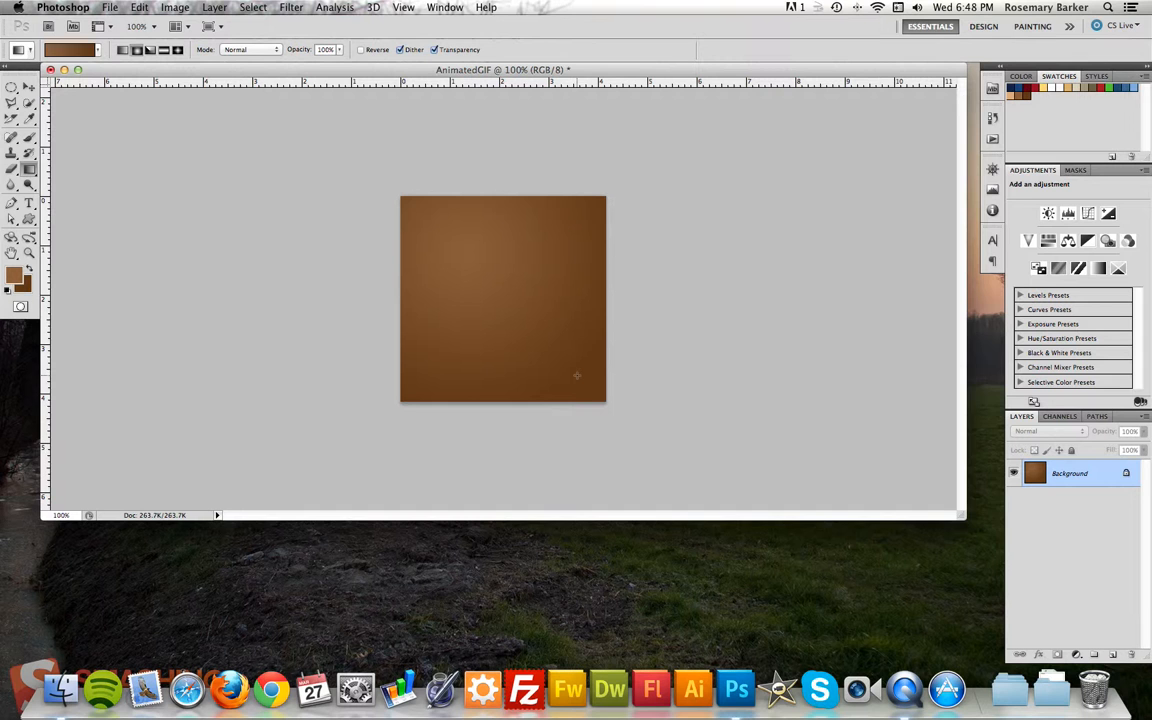
# Add the two-line text "Animated GIF" in light tan 36 pt Tahoma Regular on the canvas.
pyautogui.click(29, 204)
pyautogui.click(1010, 95)
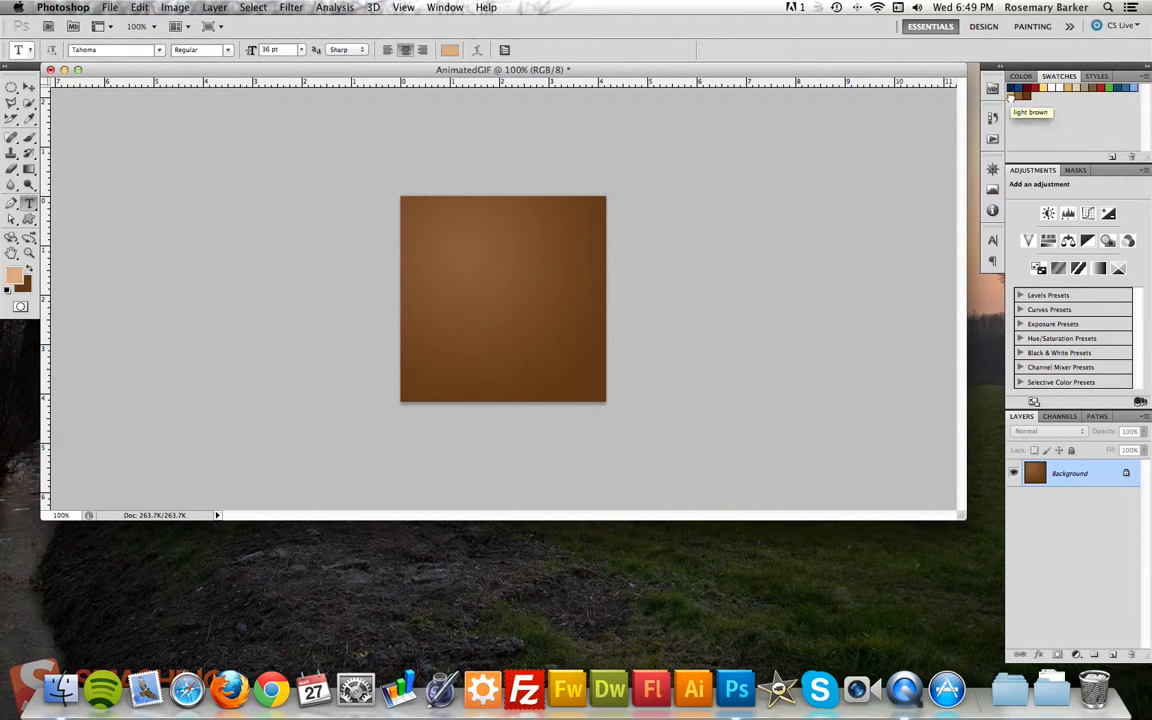
pyautogui.click(470, 267)
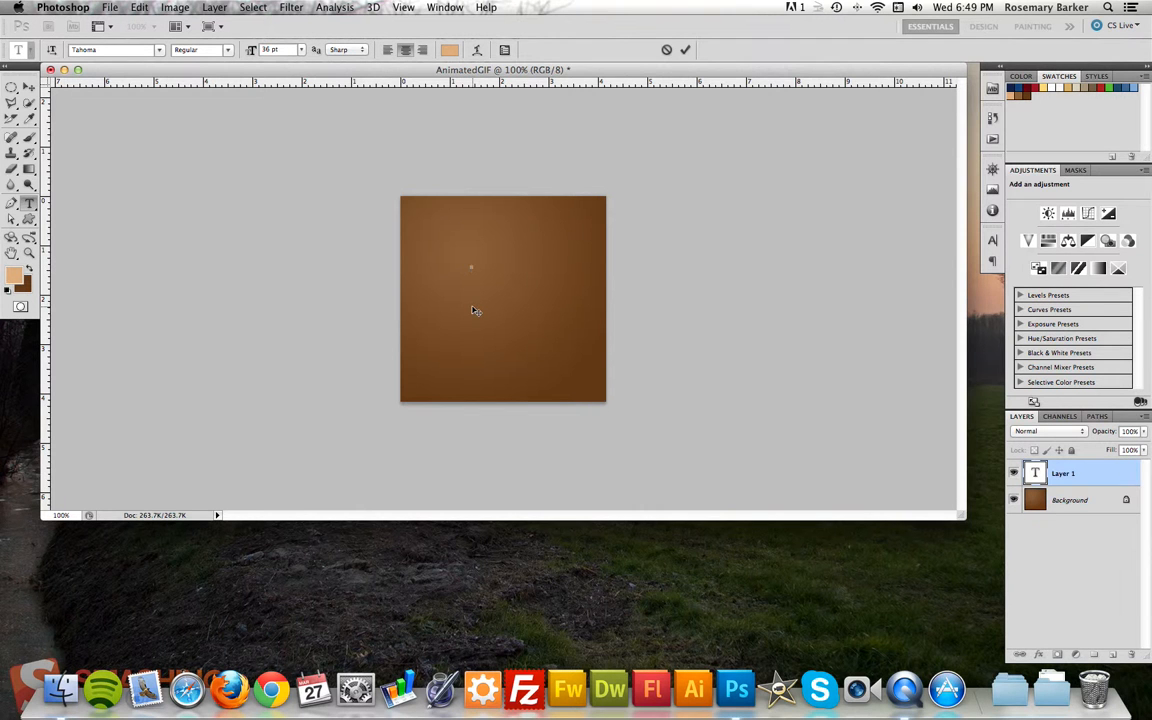
pyautogui.write('Animated')
pyautogui.press('Return')
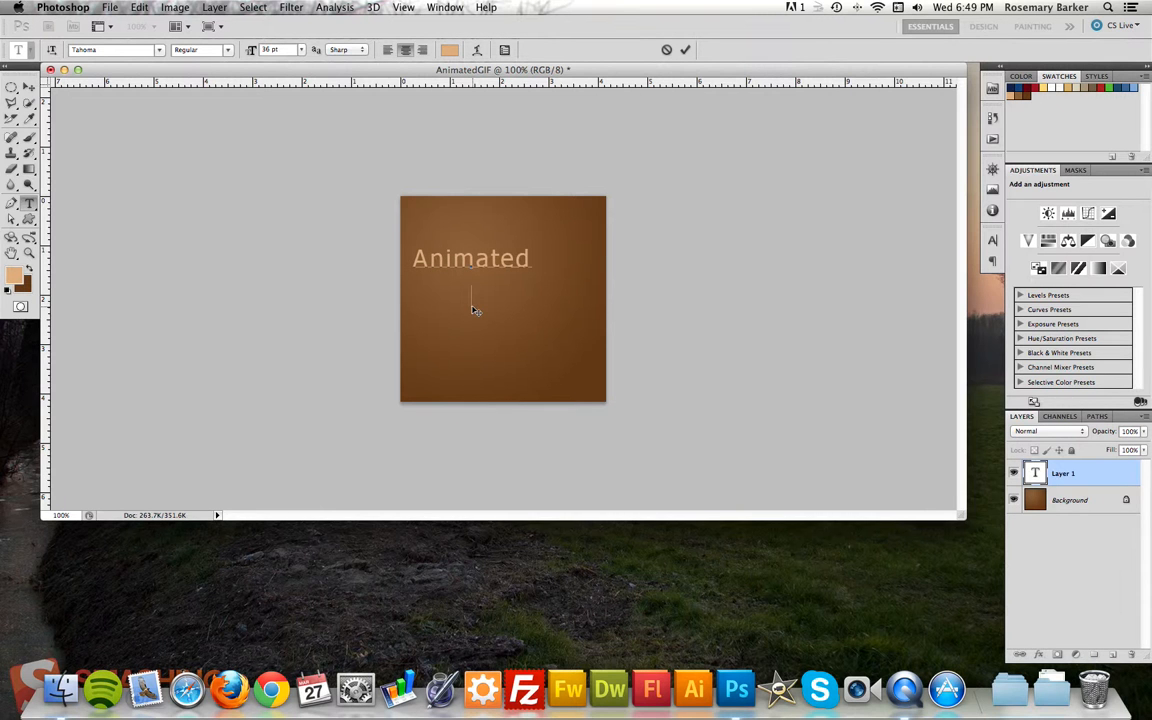
pyautogui.write('GIF')
pyautogui.click(992, 241)
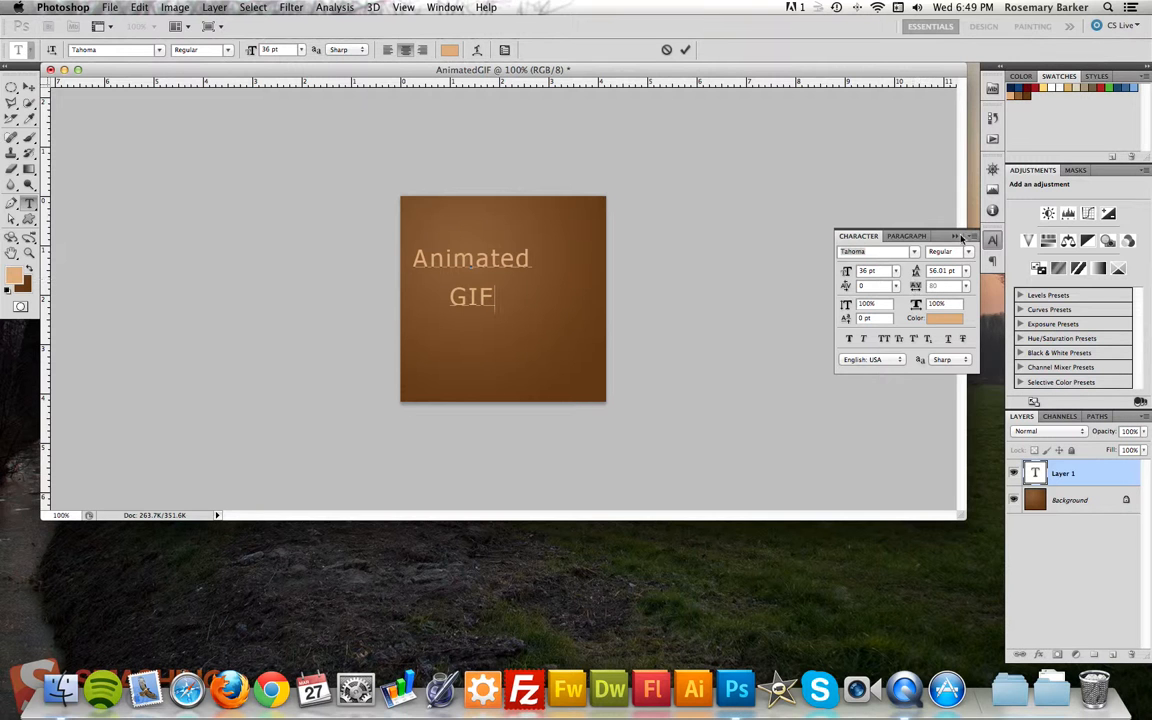
pyautogui.click(955, 236)
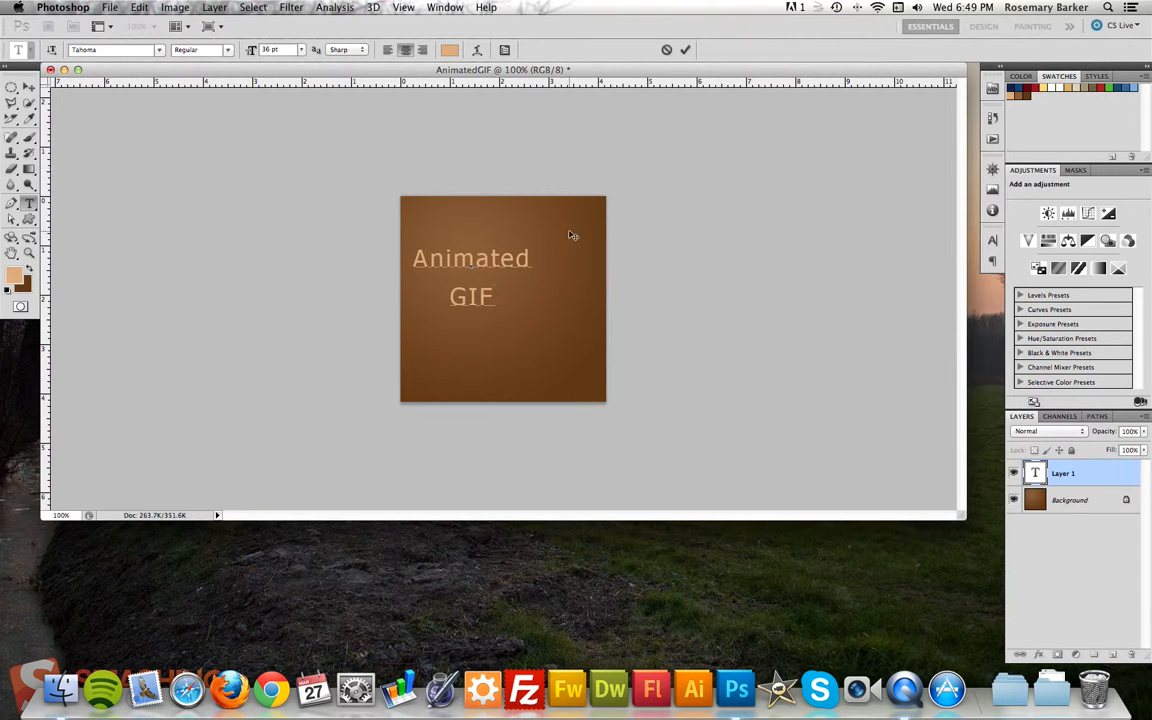
pyautogui.click(686, 50)
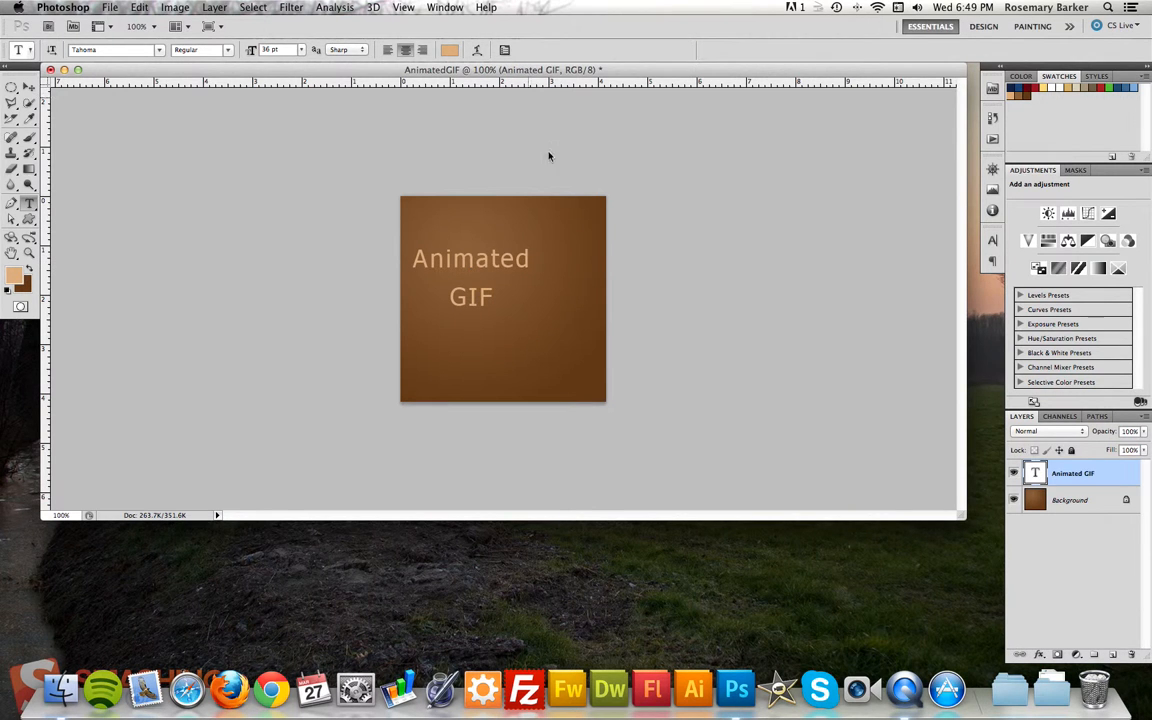
# Align the text layer with the Background layer by horizontal and vertical centers.
pyautogui.keyDown('shift'); pyautogui.click(1101, 500); pyautogui.keyUp('shift')
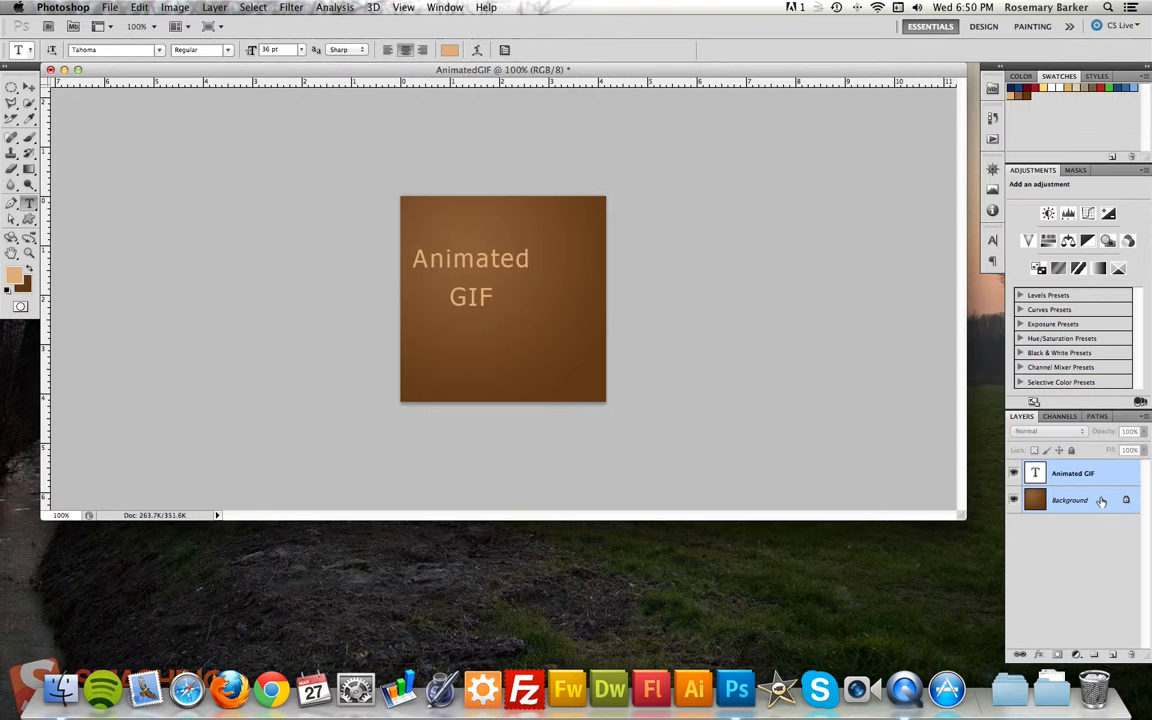
pyautogui.press('v')
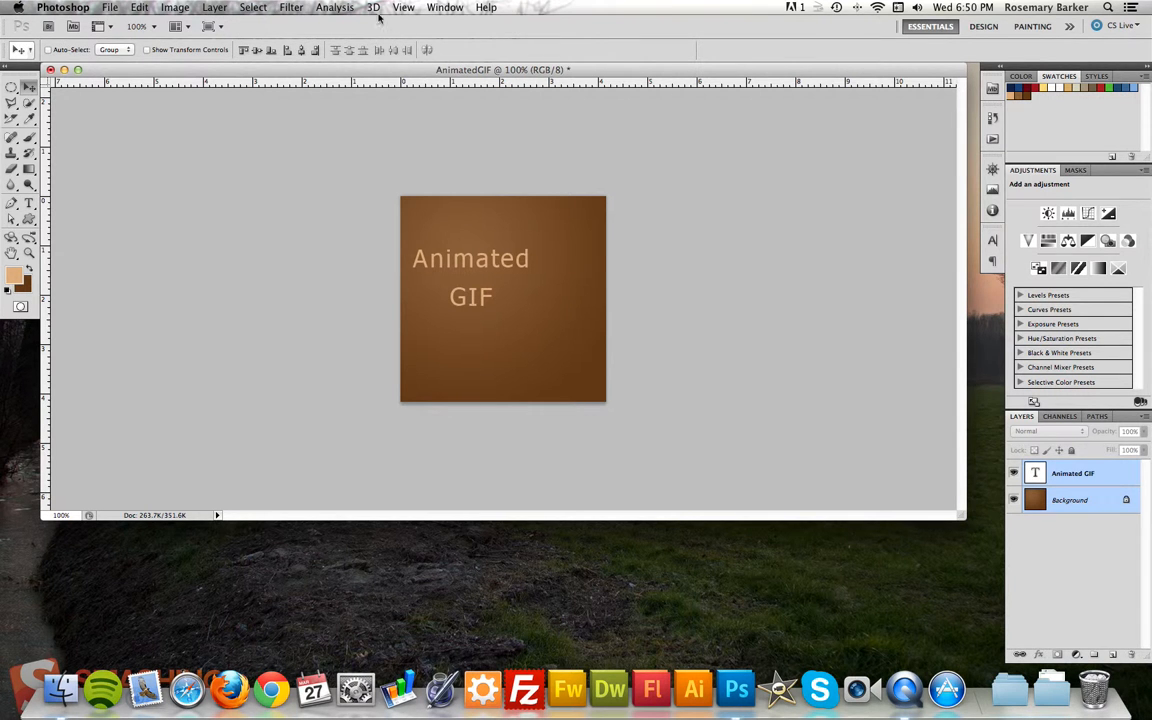
pyautogui.click(301, 51)
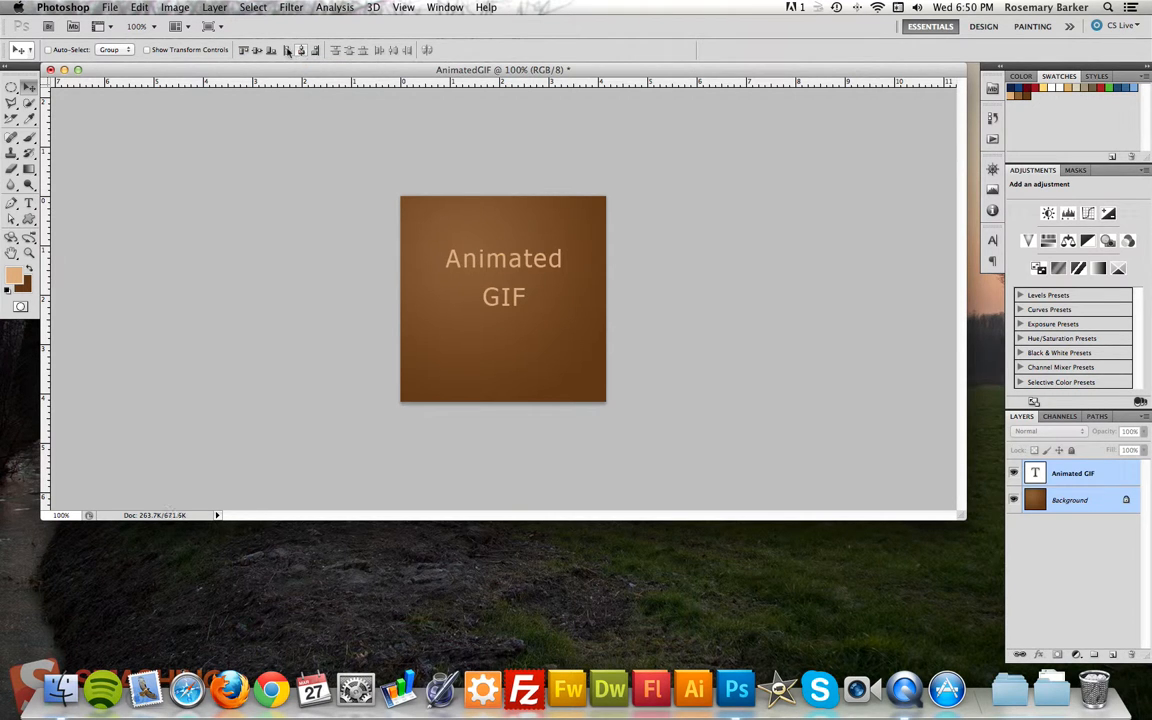
pyautogui.click(257, 51)
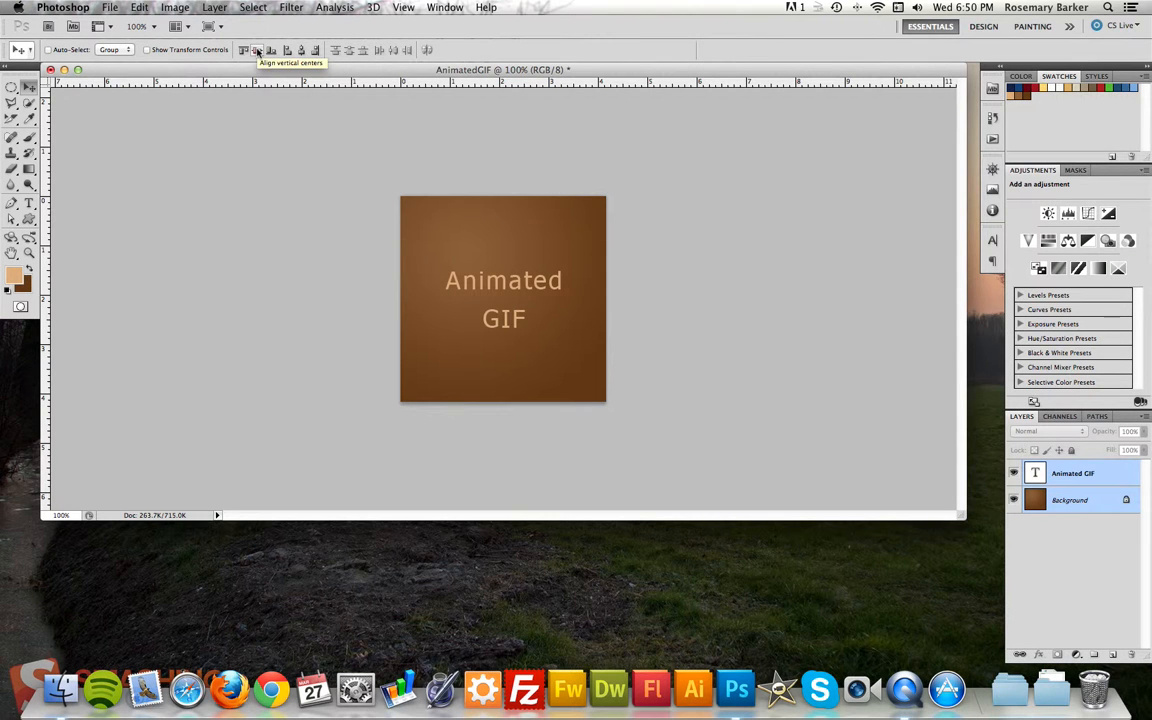
# Add four new empty layers above the Animated GIF text layer.
pyautogui.click(1117, 477)
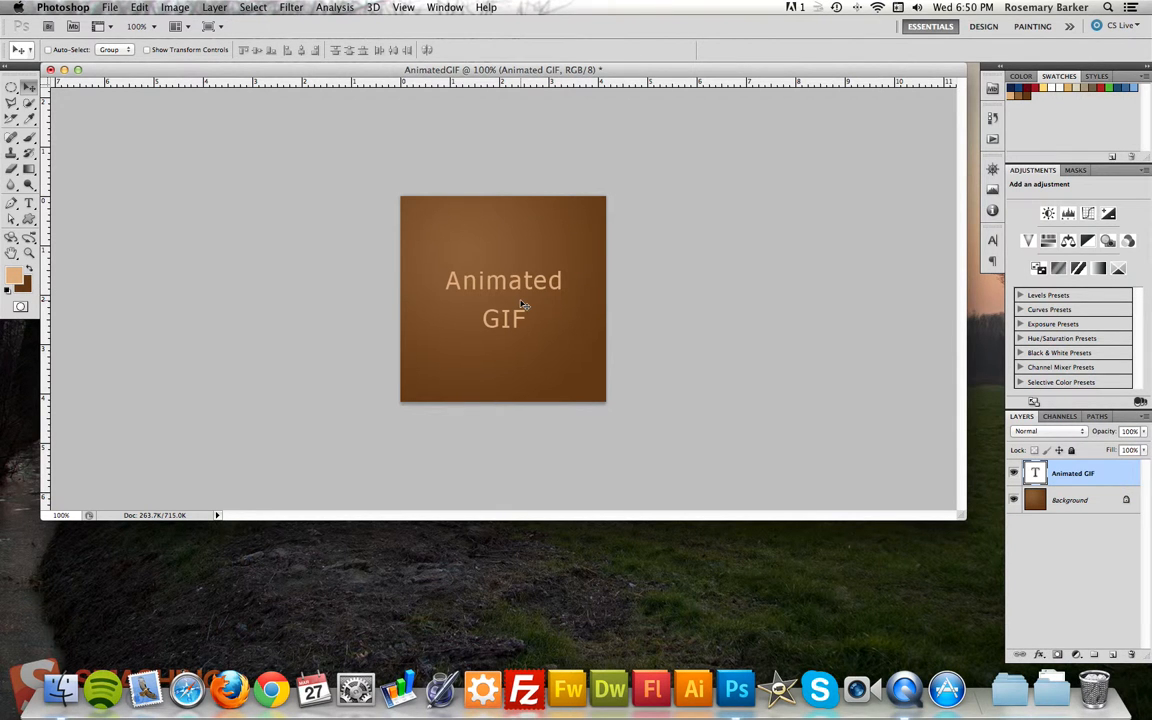
pyautogui.click(1113, 654)
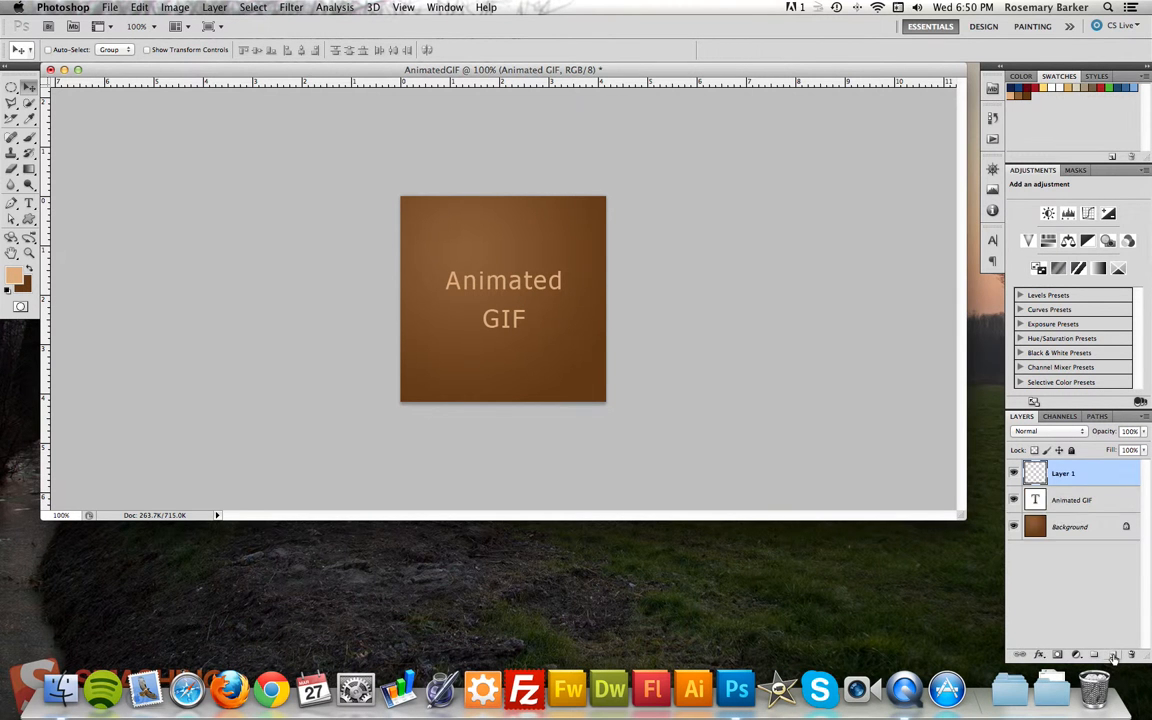
pyautogui.click(1113, 654)
pyautogui.click(1113, 654)
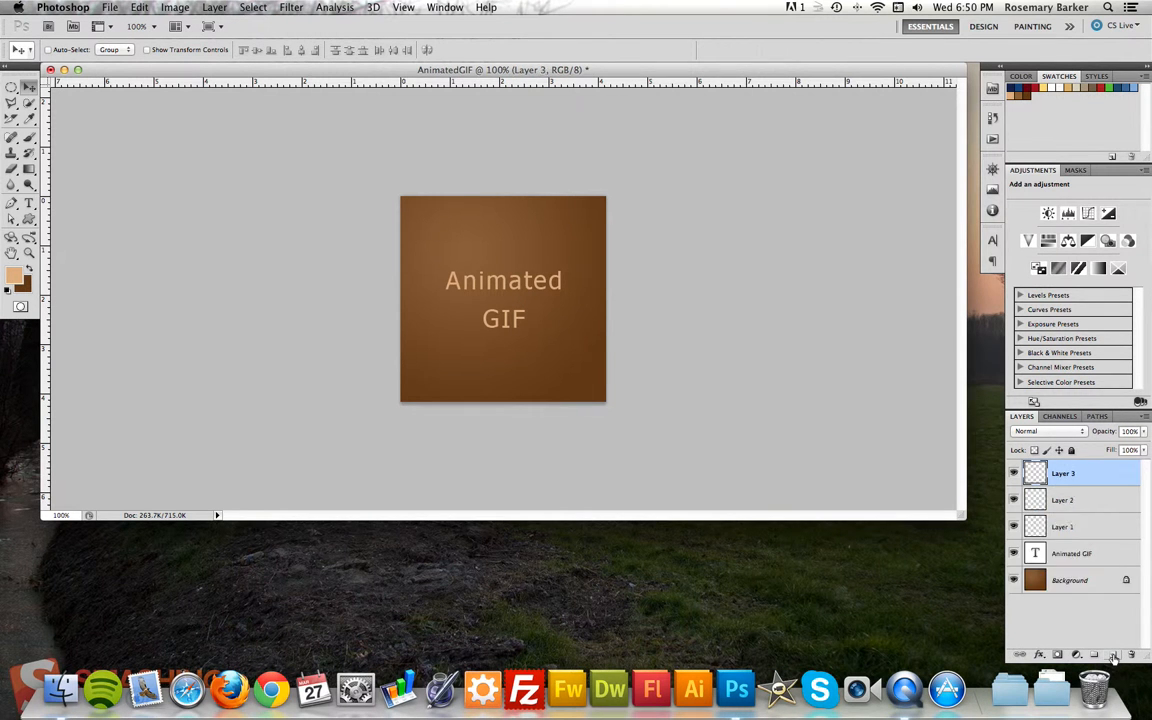
pyautogui.click(1114, 653)
# Rename the four empty layers Leaves 1, Leaves 2, Leaves 3 and Leaves 4 from the lowest up.
pyautogui.doubleClick(1063, 553)
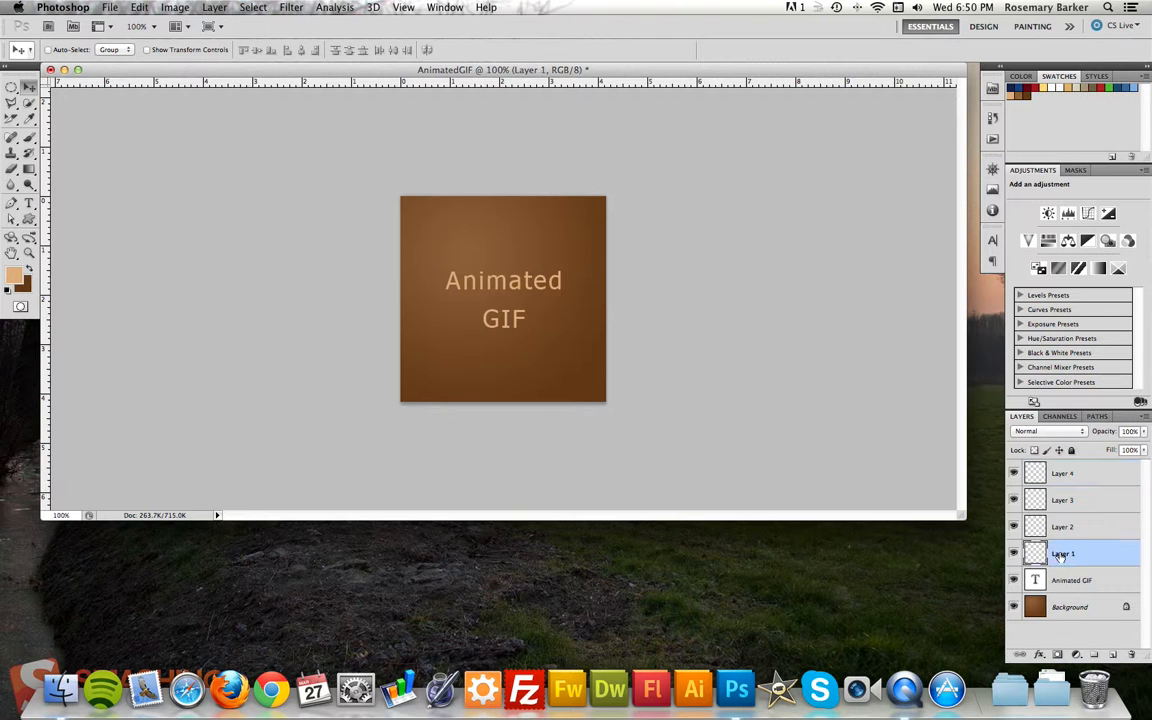
pyautogui.write('1eaves 1')
pyautogui.doubleClick(1064, 526)
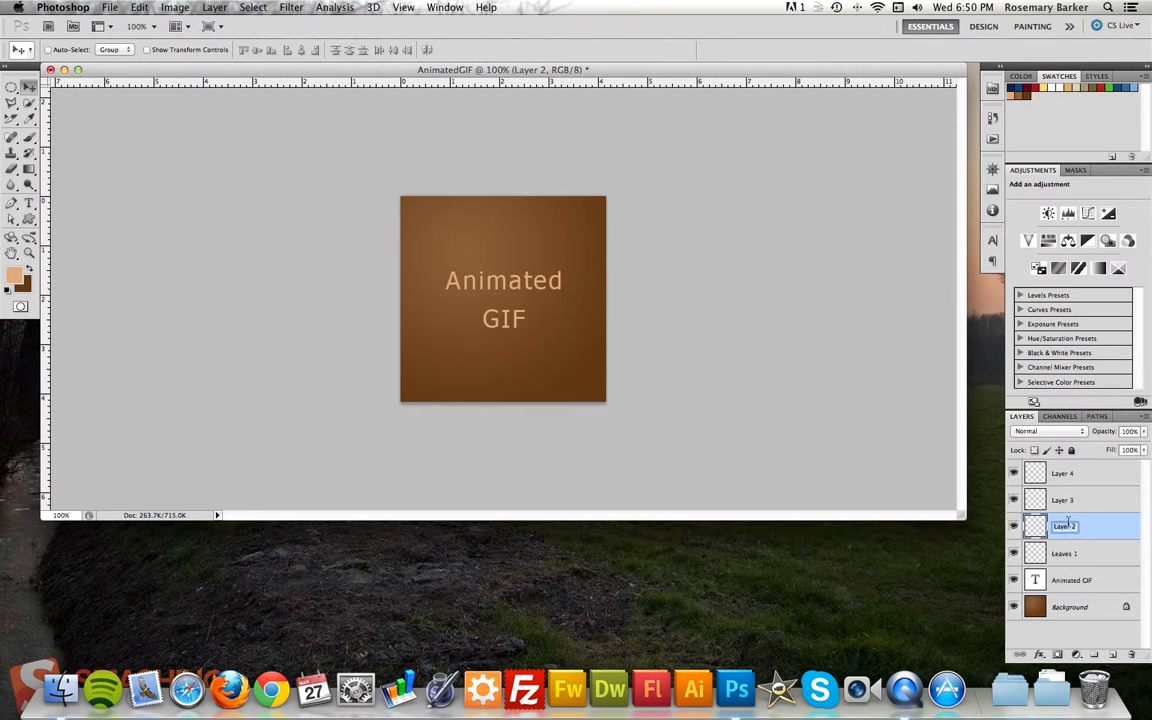
pyautogui.write('Leaves 2')
pyautogui.click(1062, 501)
pyautogui.doubleClick(1062, 501)
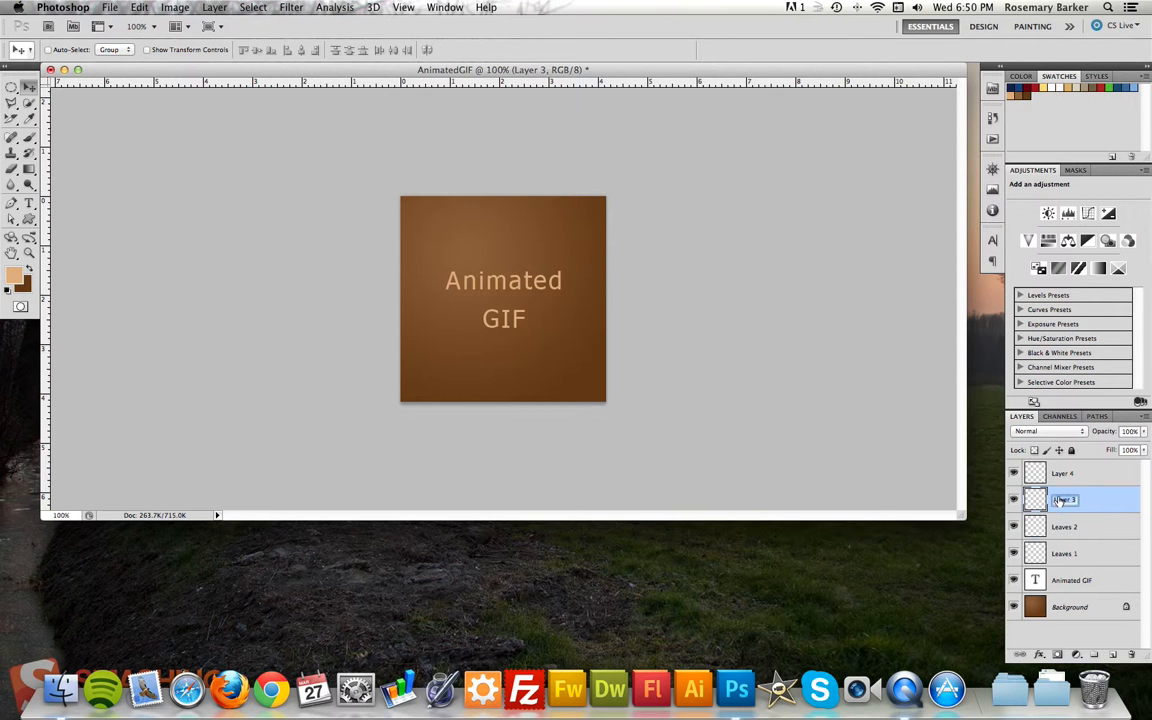
pyautogui.write('Leaves 3')
pyautogui.click(1063, 474)
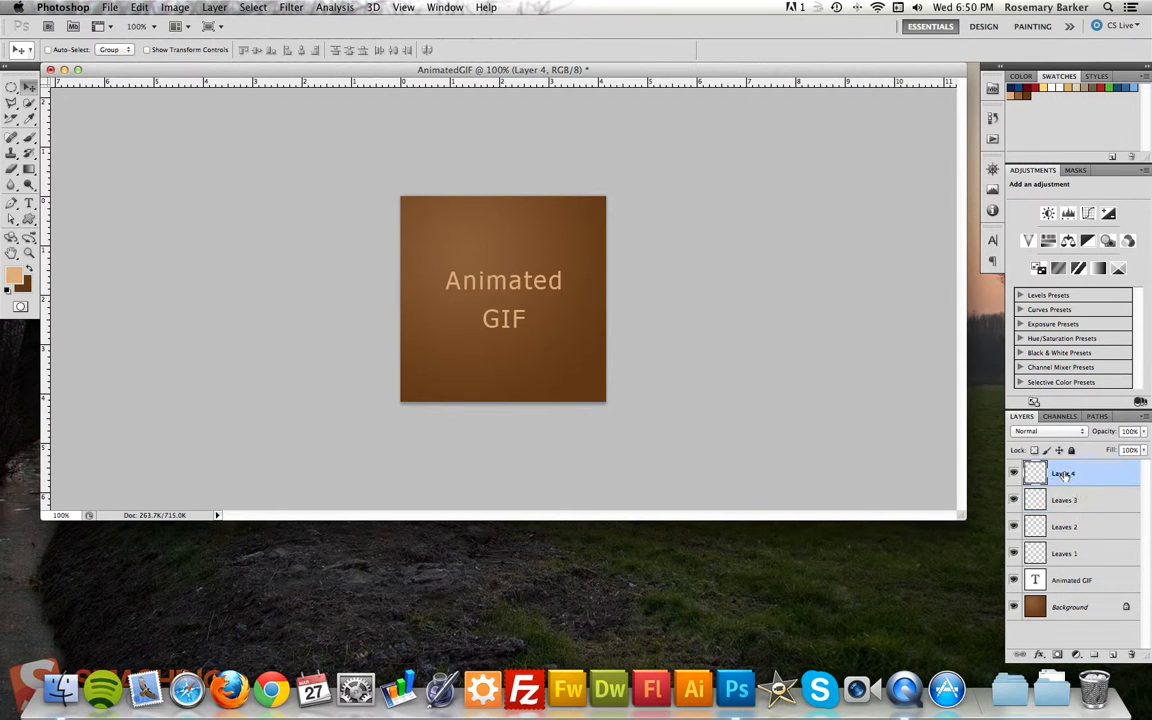
pyautogui.doubleClick(1063, 474)
pyautogui.write('Leaves 4')
# On the Leaves 1 layer, paint scattered leaves in the canvas's lower-left corner using the 95 px leaf brush reduced to 80 px.
pyautogui.click(1115, 556)
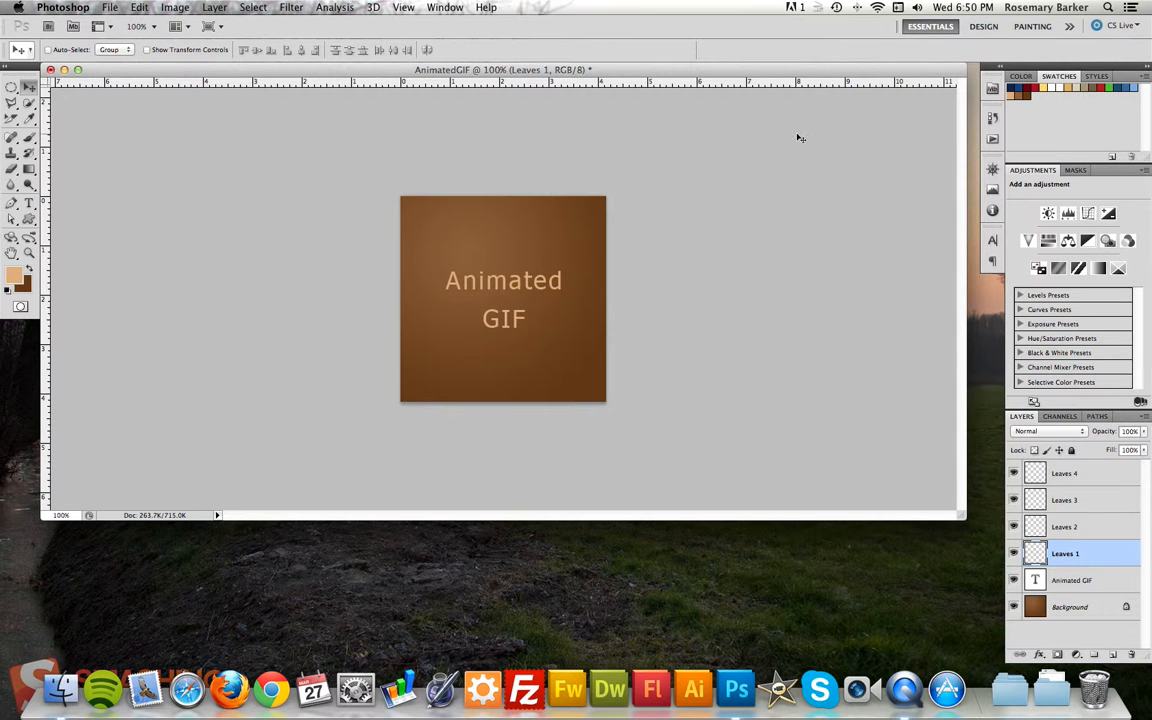
pyautogui.click(28, 140)
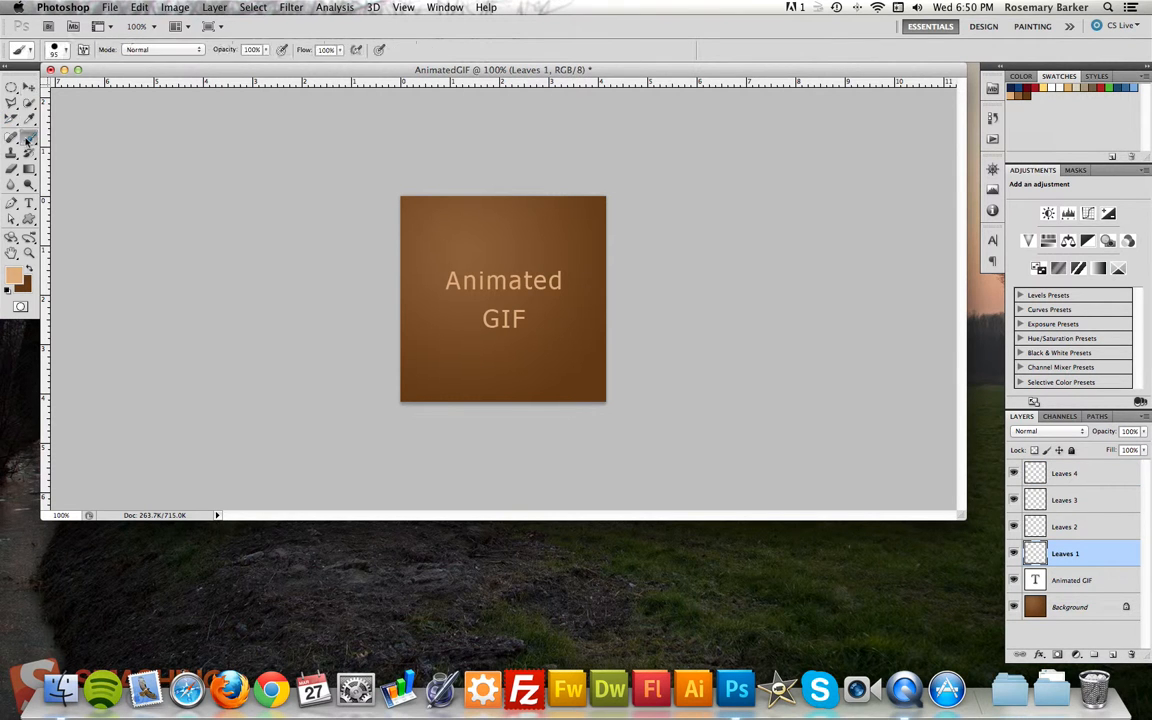
pyautogui.click(66, 53)
pyautogui.moveTo(150, 134); pyautogui.dragTo(152, 159)
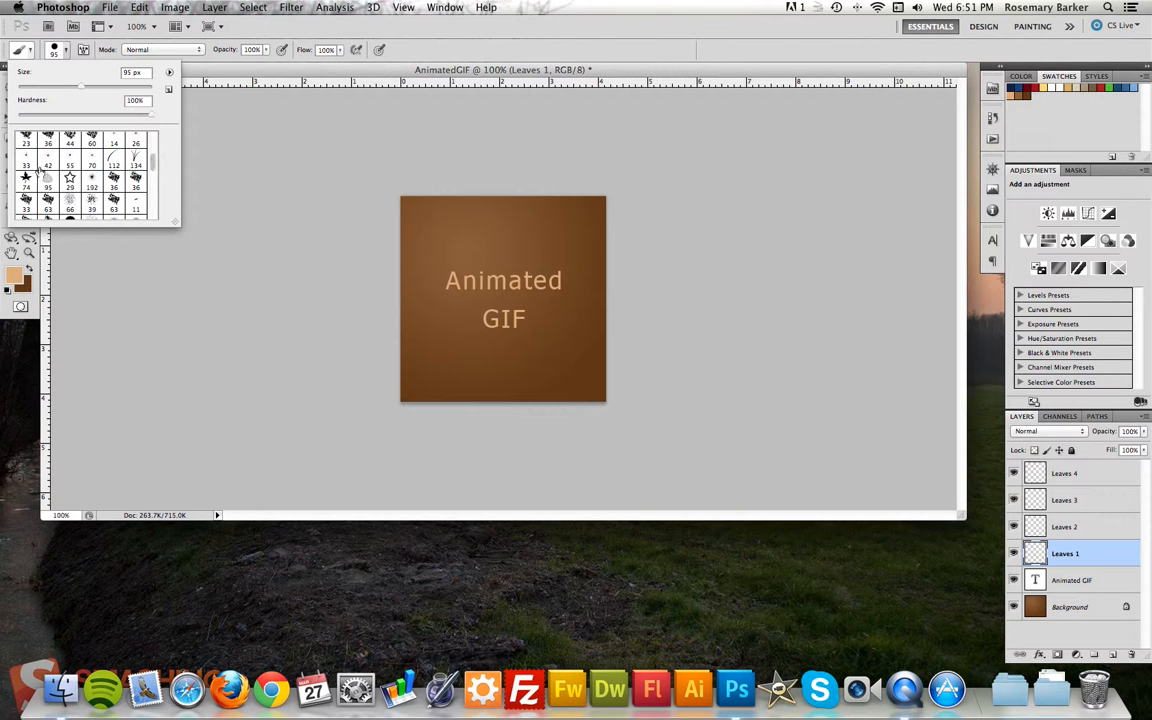
pyautogui.click(47, 180)
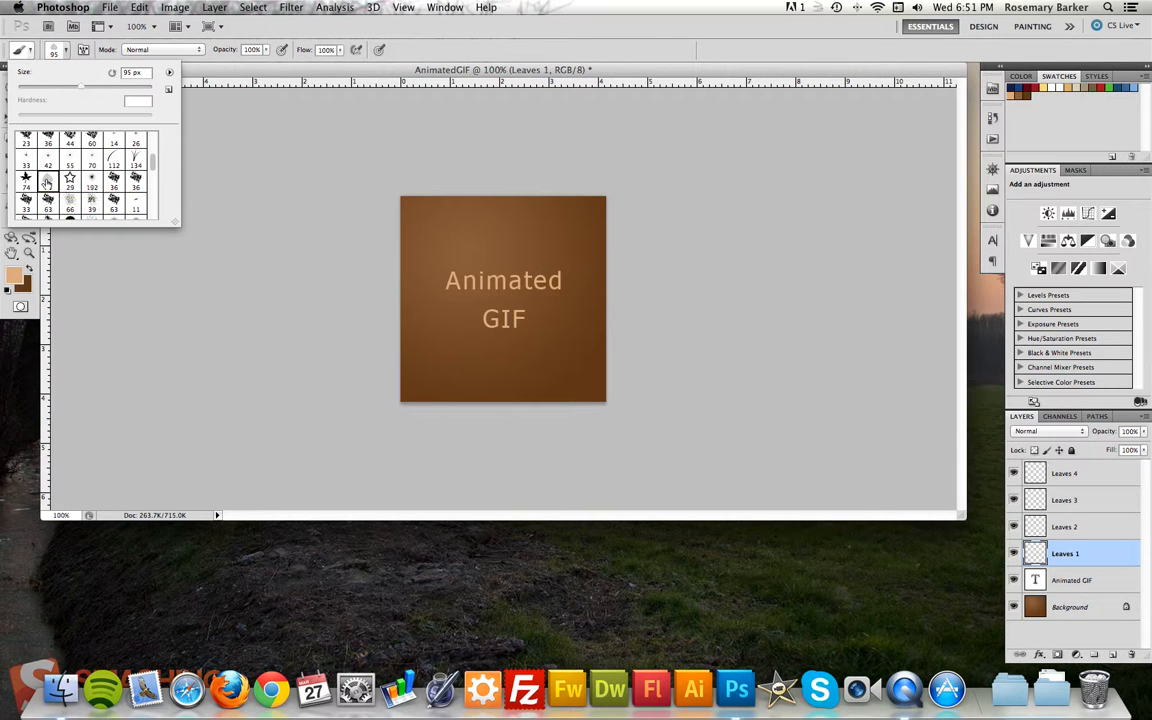
pyautogui.click(512, 47)
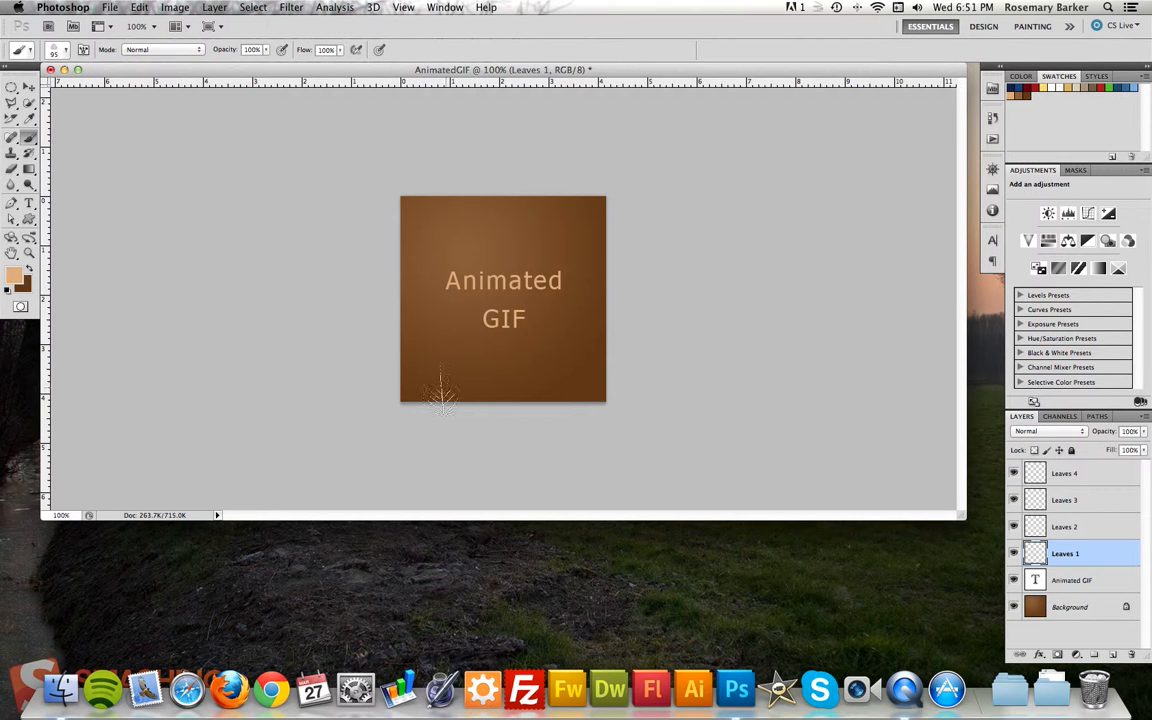
pyautogui.press('[')
pyautogui.press('[')
pyautogui.click(413, 394)
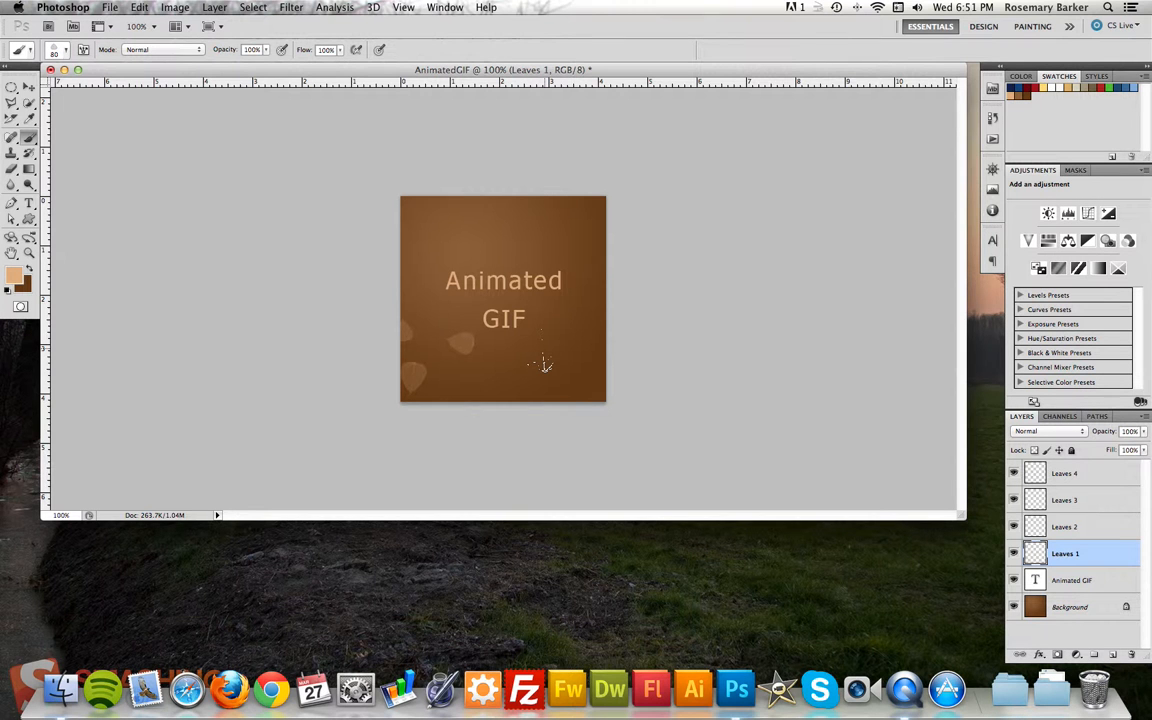
# Paint leaves below the text on the Leaves 2 layer and in the canvas's lower-right area on the Leaves 3 layer.
pyautogui.click(1108, 528)
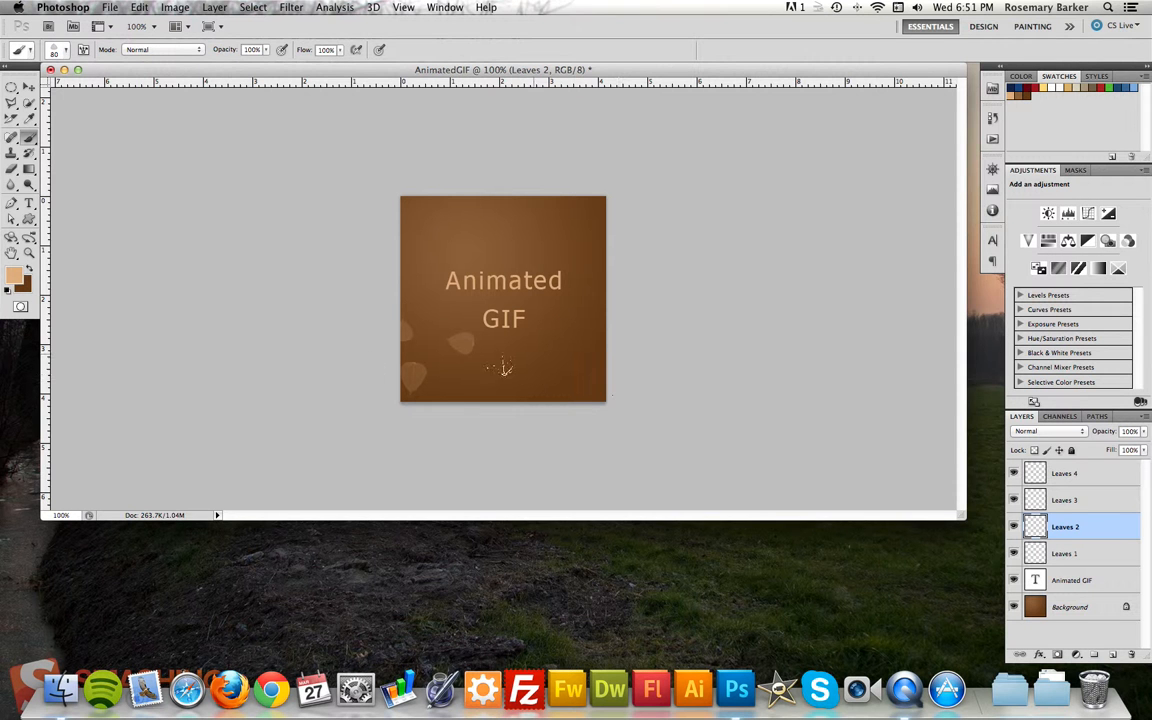
pyautogui.click(538, 396)
pyautogui.click(509, 330)
pyautogui.click(1100, 500)
pyautogui.click(566, 392)
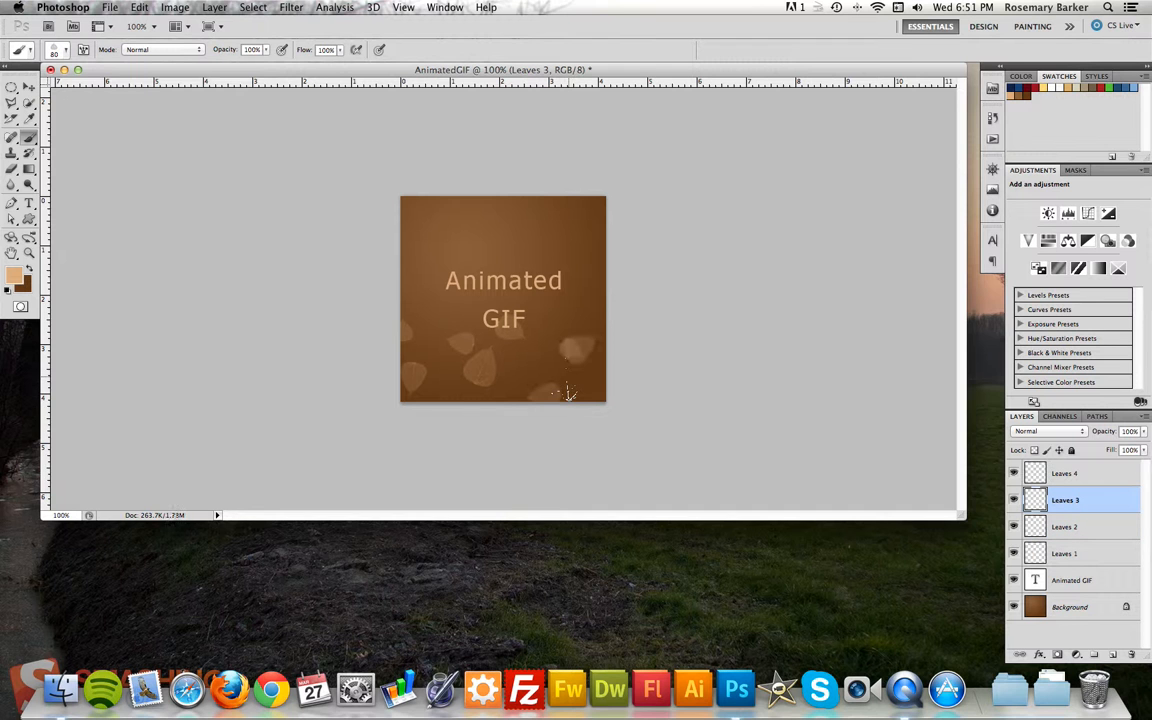
# Paint scattered leaves along the canvas's right side on the Leaves 4 layer.
pyautogui.click(1100, 473)
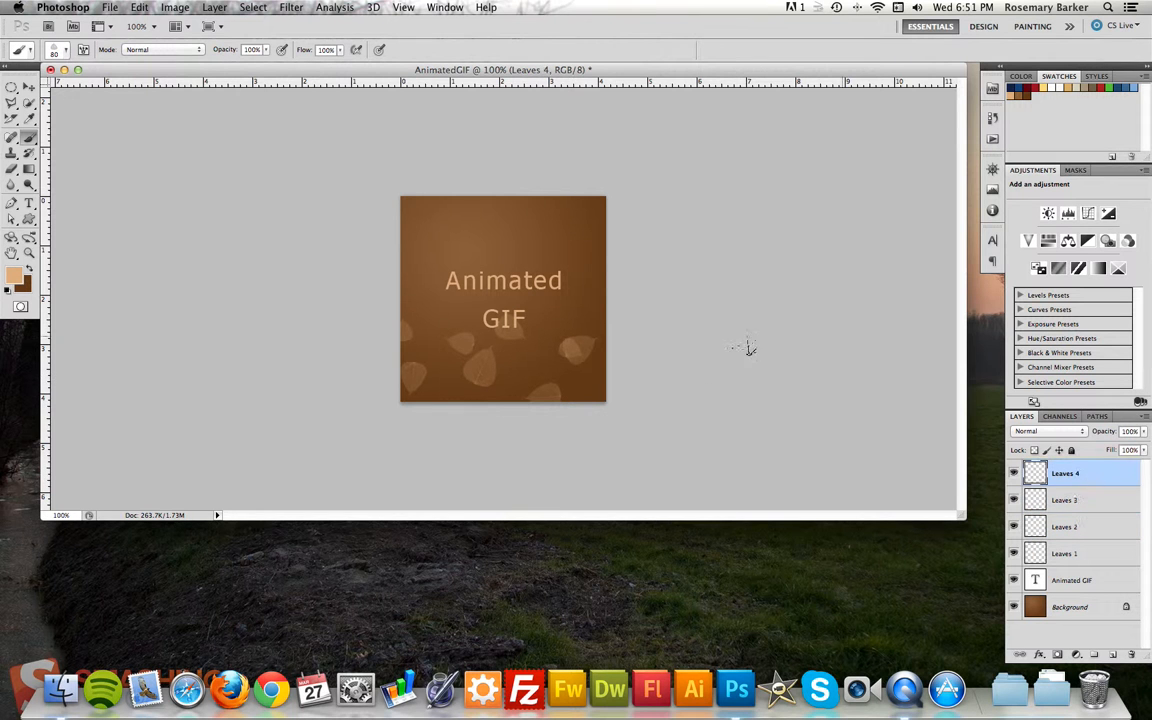
pyautogui.click(591, 298)
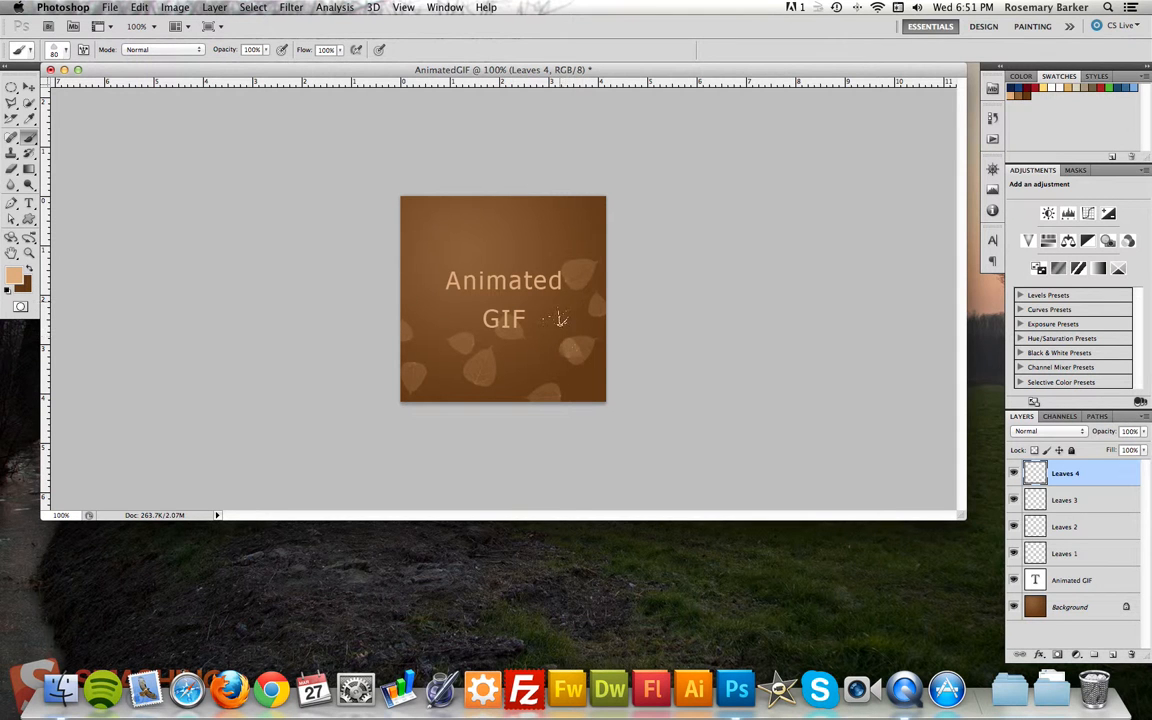
pyautogui.click(558, 322)
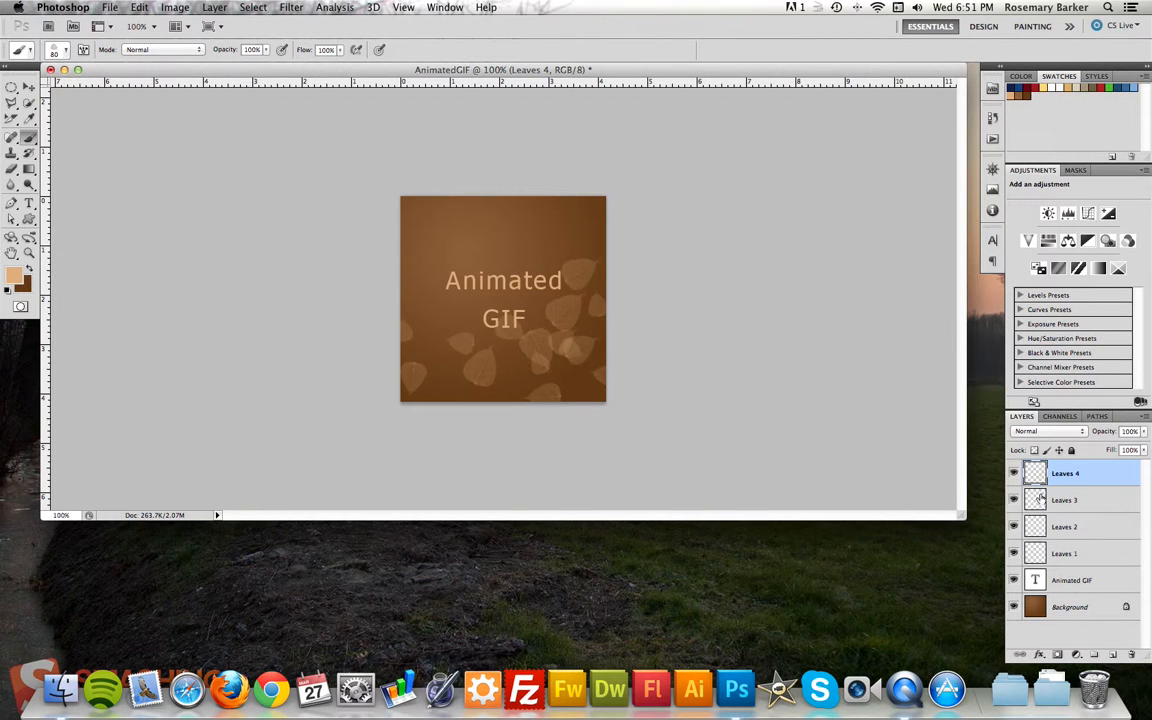
# Hide all four Leaves layers, and switch the Animated GIF text layer's visibility off and back on.
pyautogui.click(1013, 473)
pyautogui.click(1014, 499)
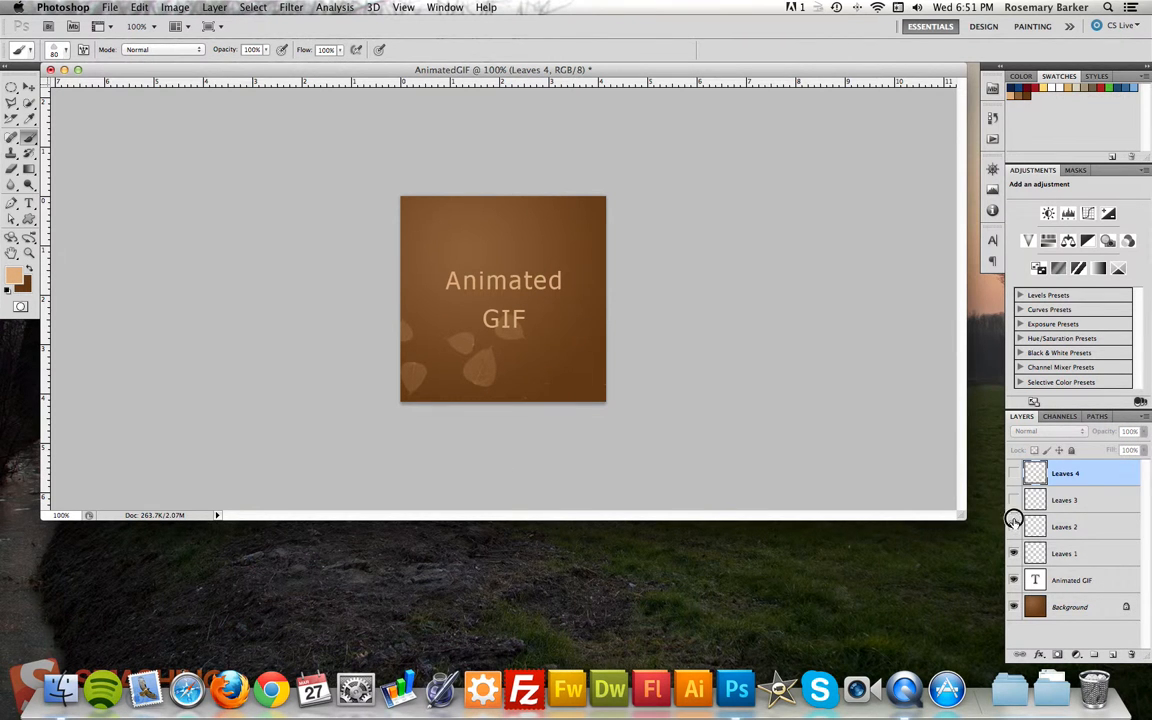
pyautogui.click(1013, 526)
pyautogui.click(1013, 553)
pyautogui.click(1013, 580)
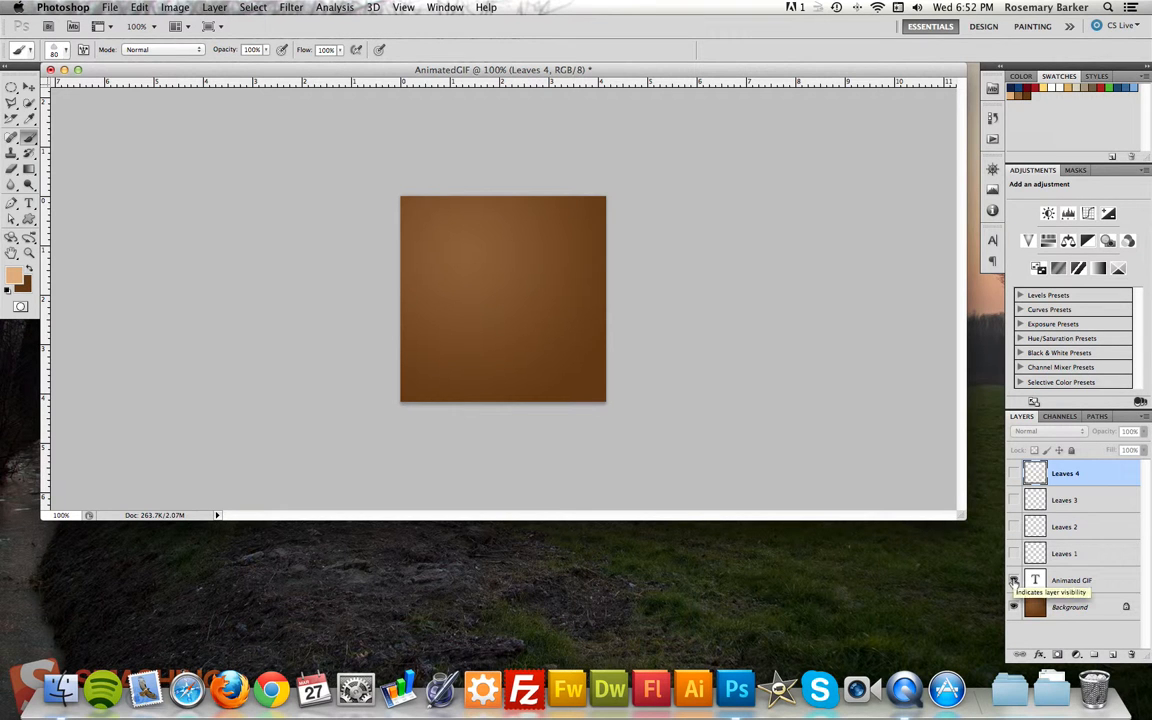
pyautogui.click(1013, 581)
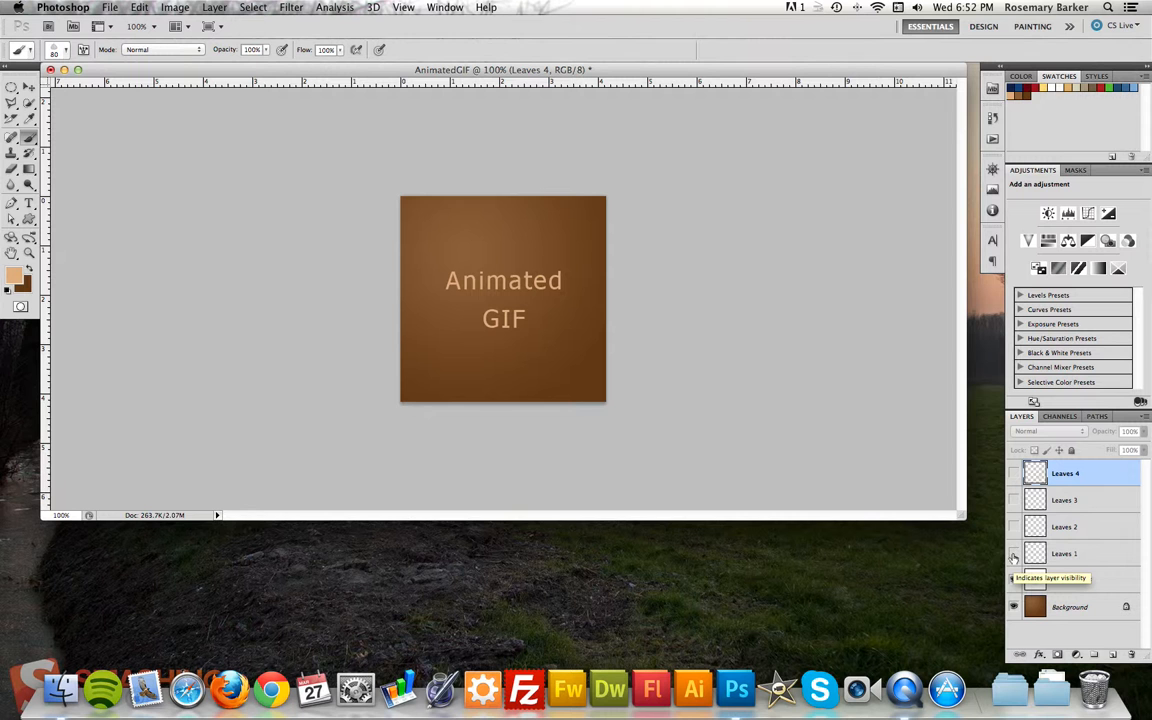
# Make the Leaves 1, Leaves 2, Leaves 3 and Leaves 4 layers visible.
pyautogui.click(1013, 554)
pyautogui.click(1013, 527)
pyautogui.click(1013, 502)
pyautogui.click(1014, 474)
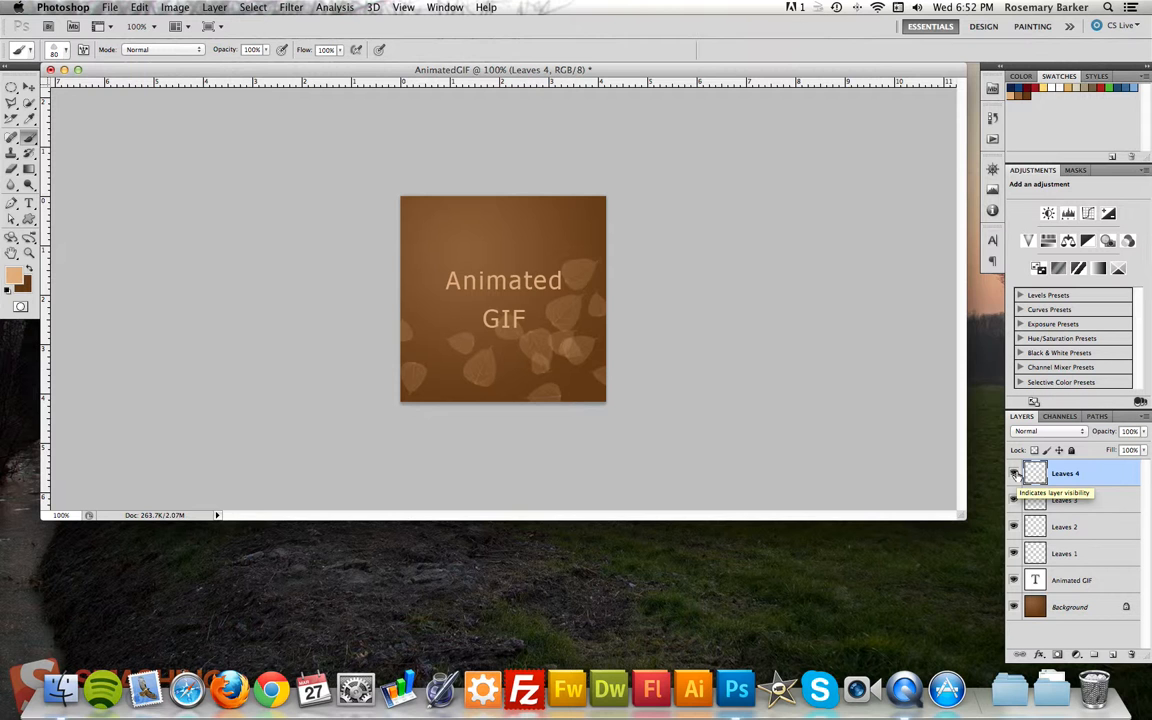
# Add a new layer directly above the Animated GIF text layer and name it Highlight.
pyautogui.click(1107, 584)
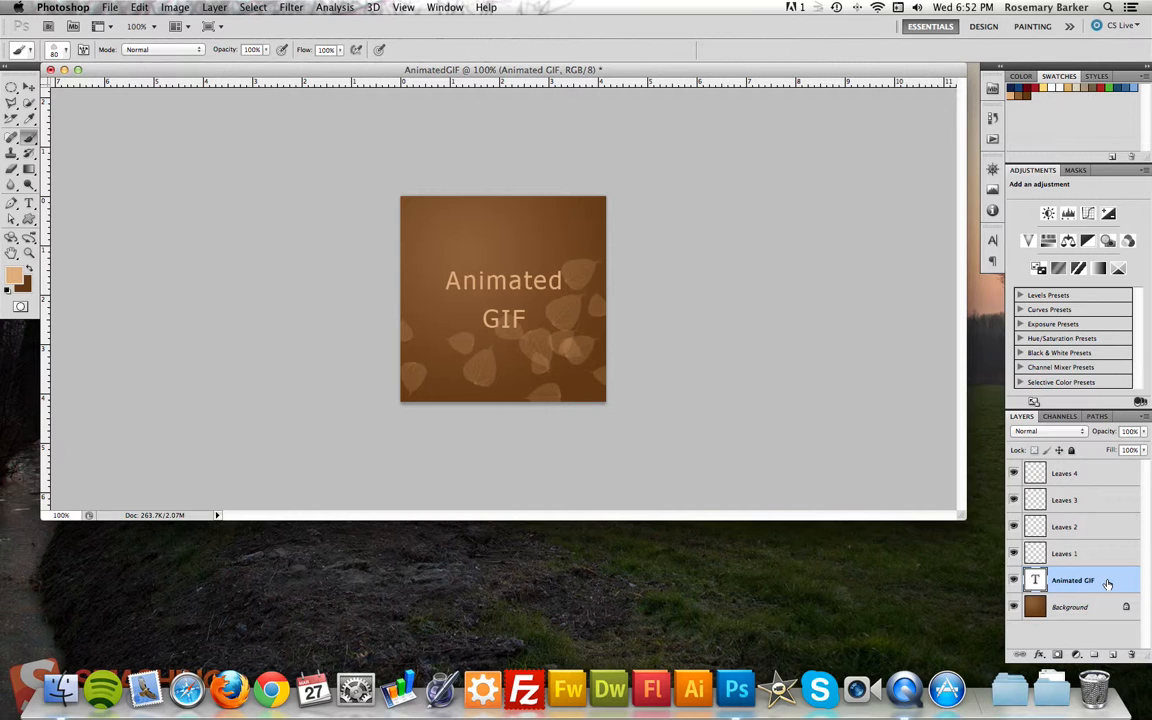
pyautogui.click(1113, 655)
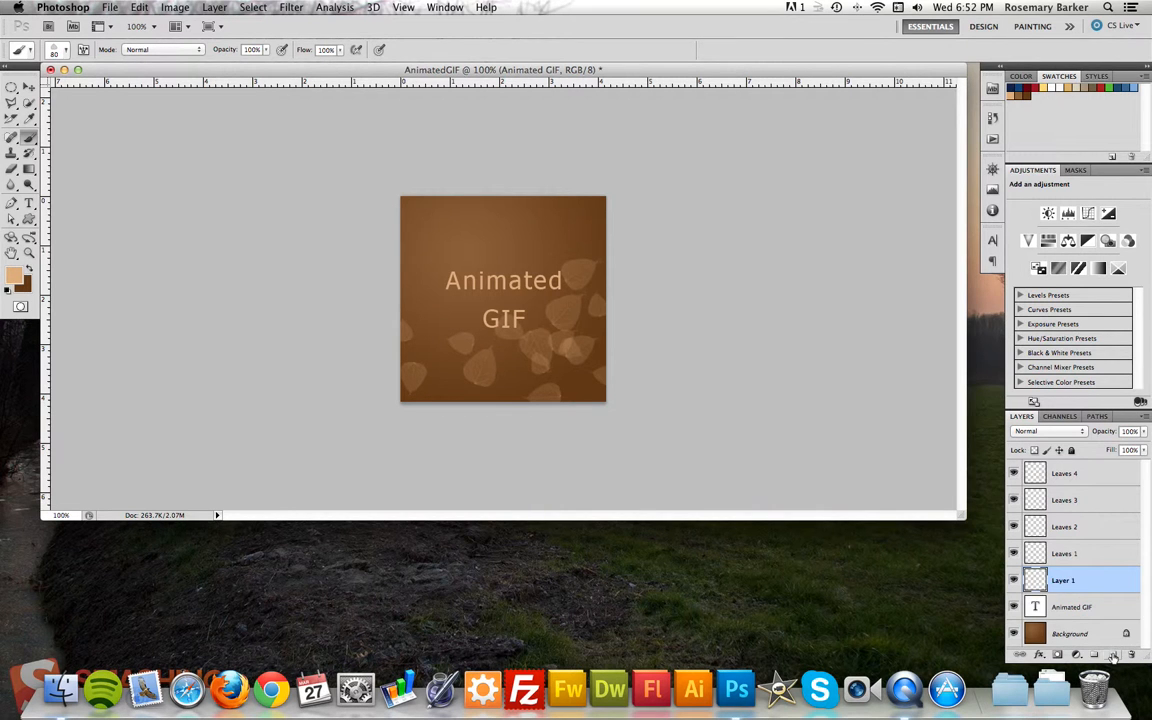
pyautogui.doubleClick(1061, 579)
pyautogui.write('Highlight')
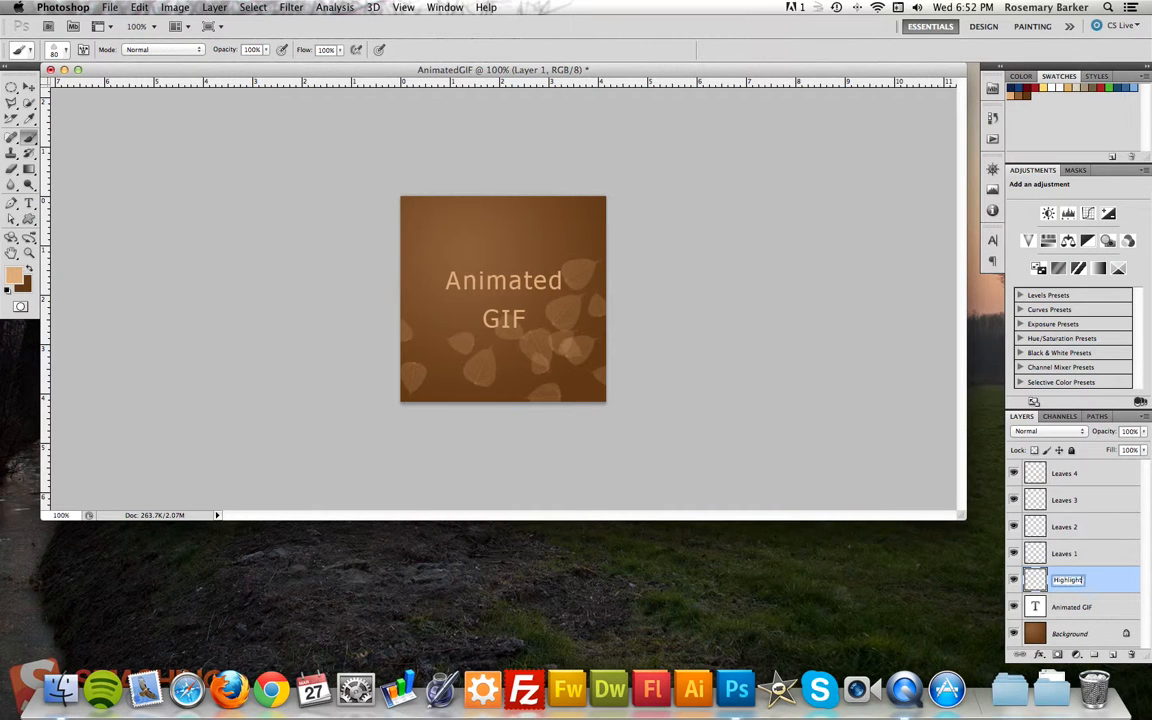
pyautogui.press('Return')
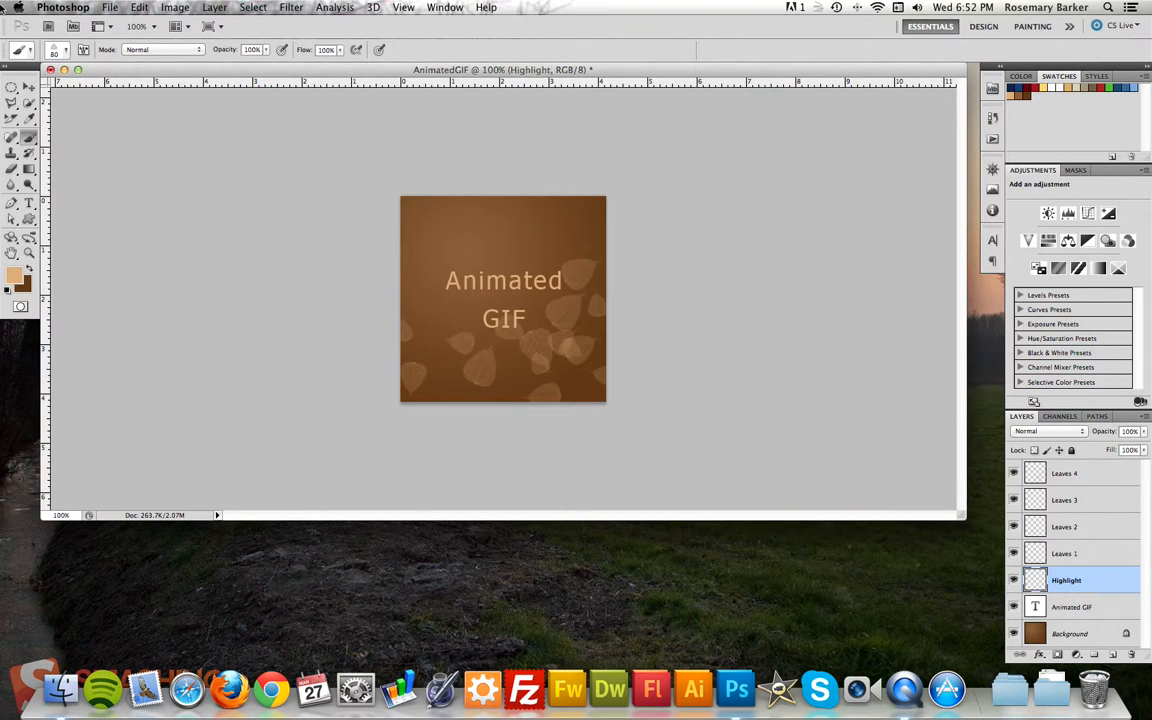
# Make a tall, narrow elliptical selection just left of the text and set the foreground color to orange fd8602.
pyautogui.click(9, 88)
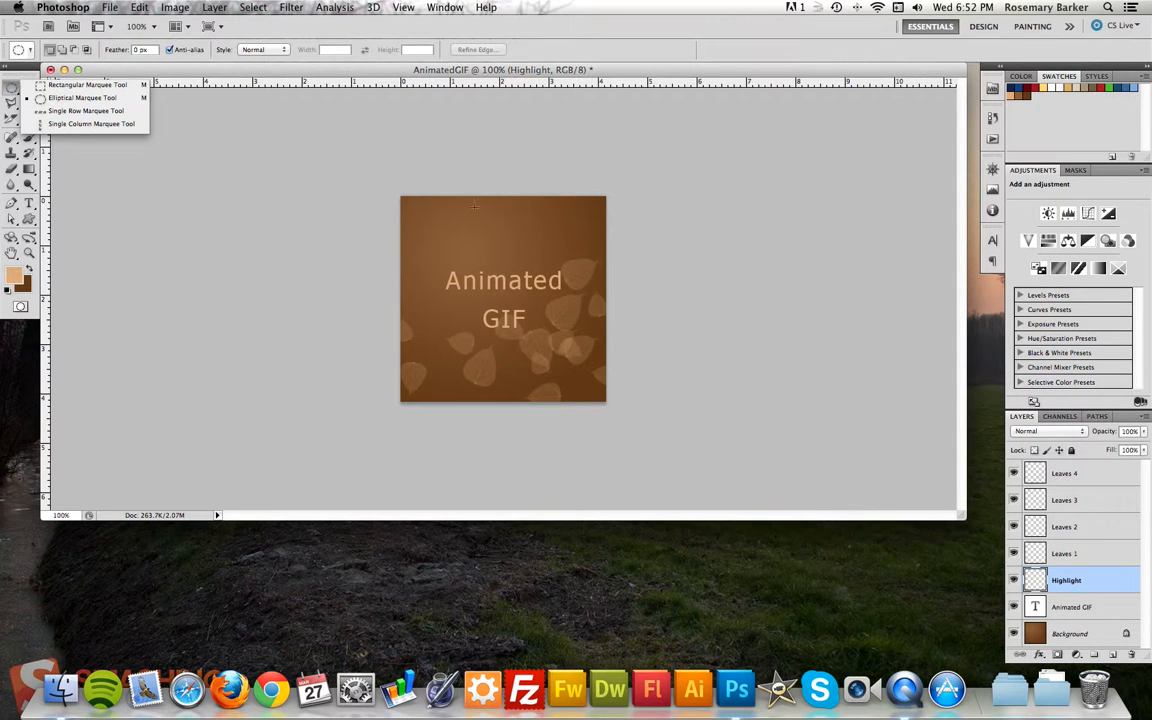
pyautogui.moveTo(411, 242); pyautogui.dragTo(440, 368)
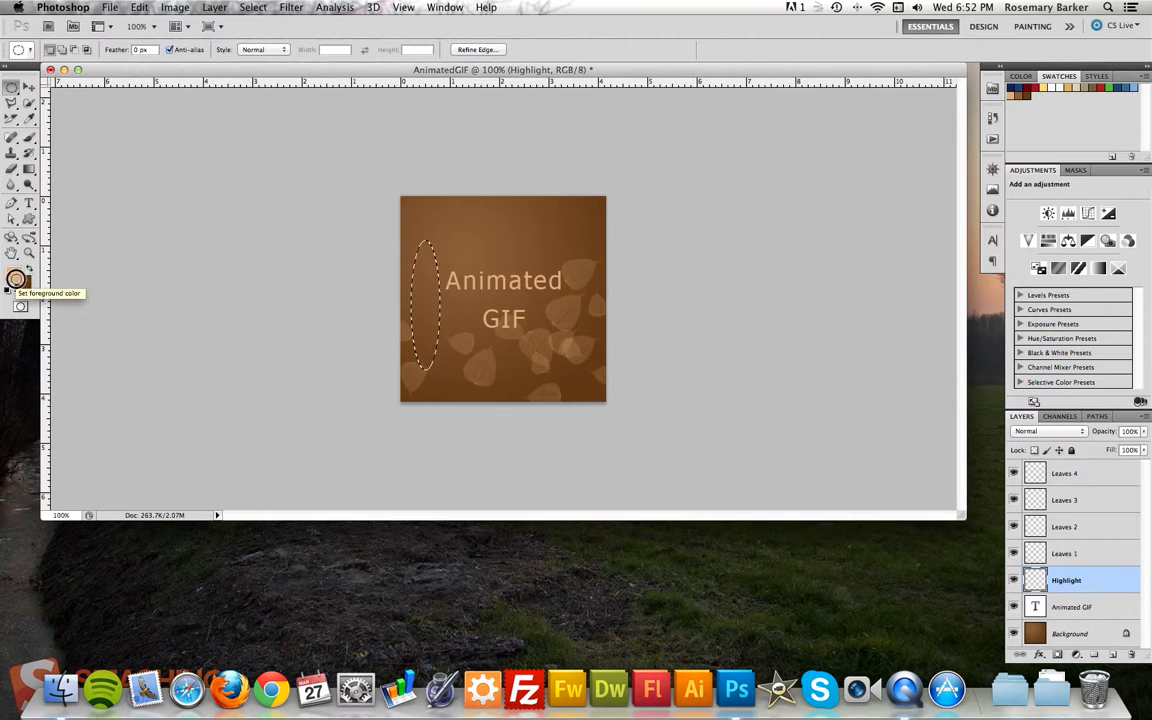
pyautogui.click(15, 280)
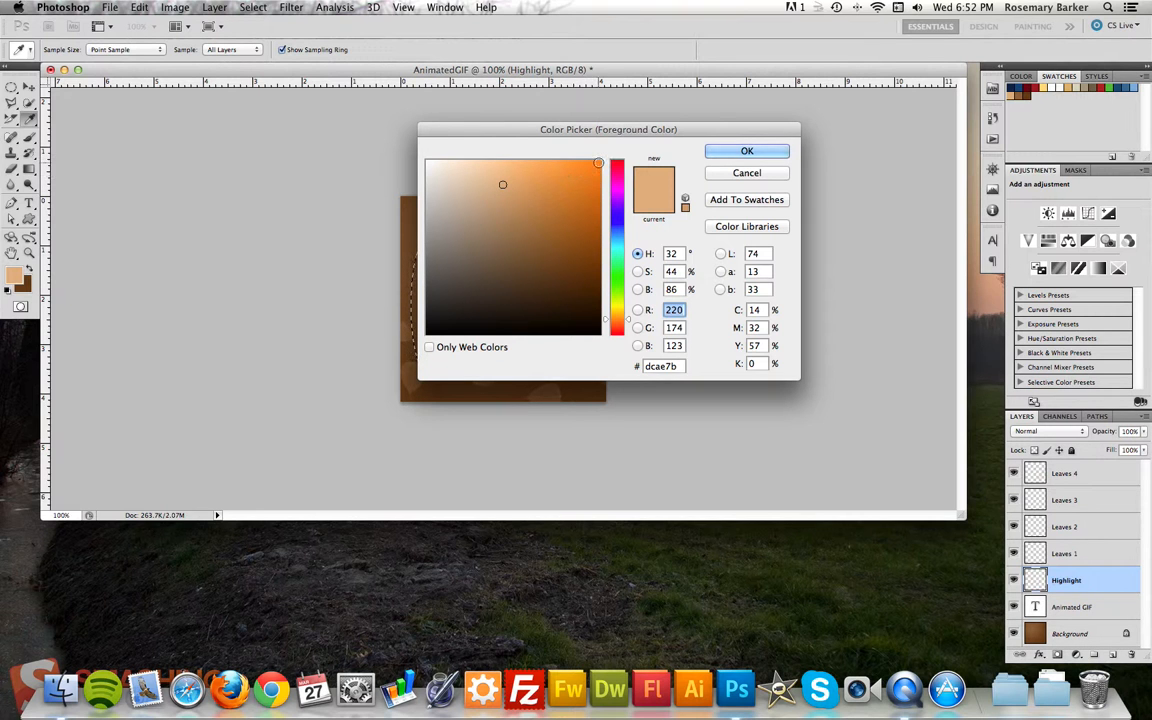
pyautogui.click(599, 161)
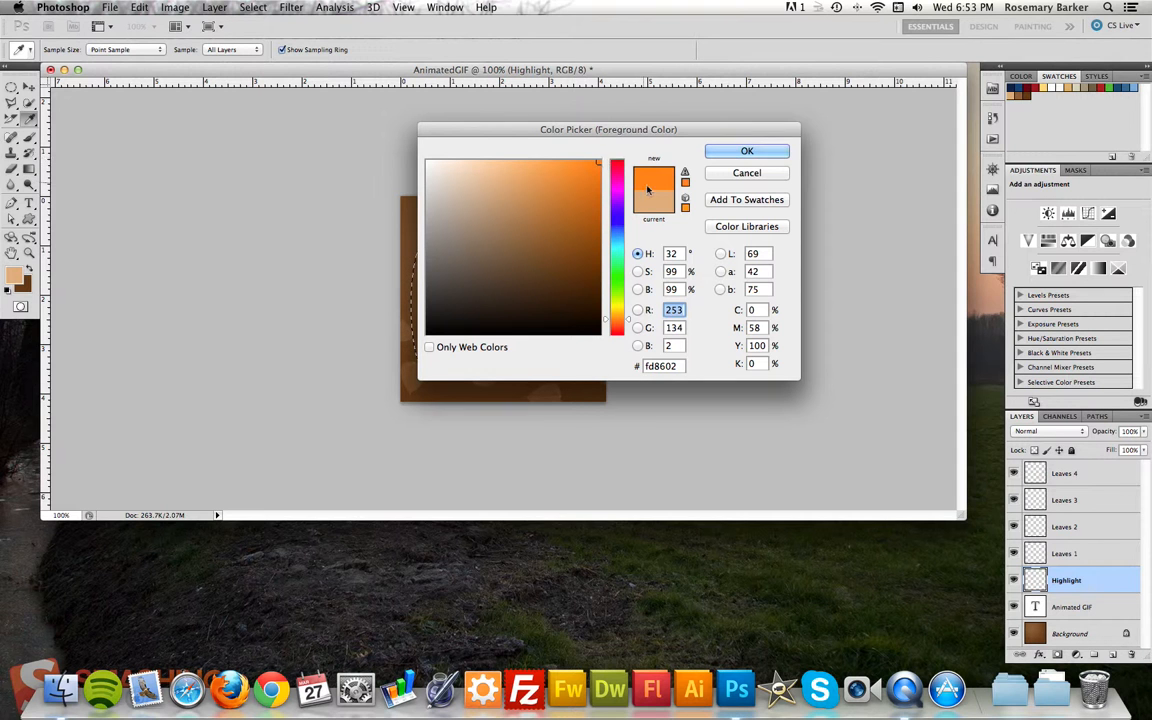
pyautogui.click(721, 150)
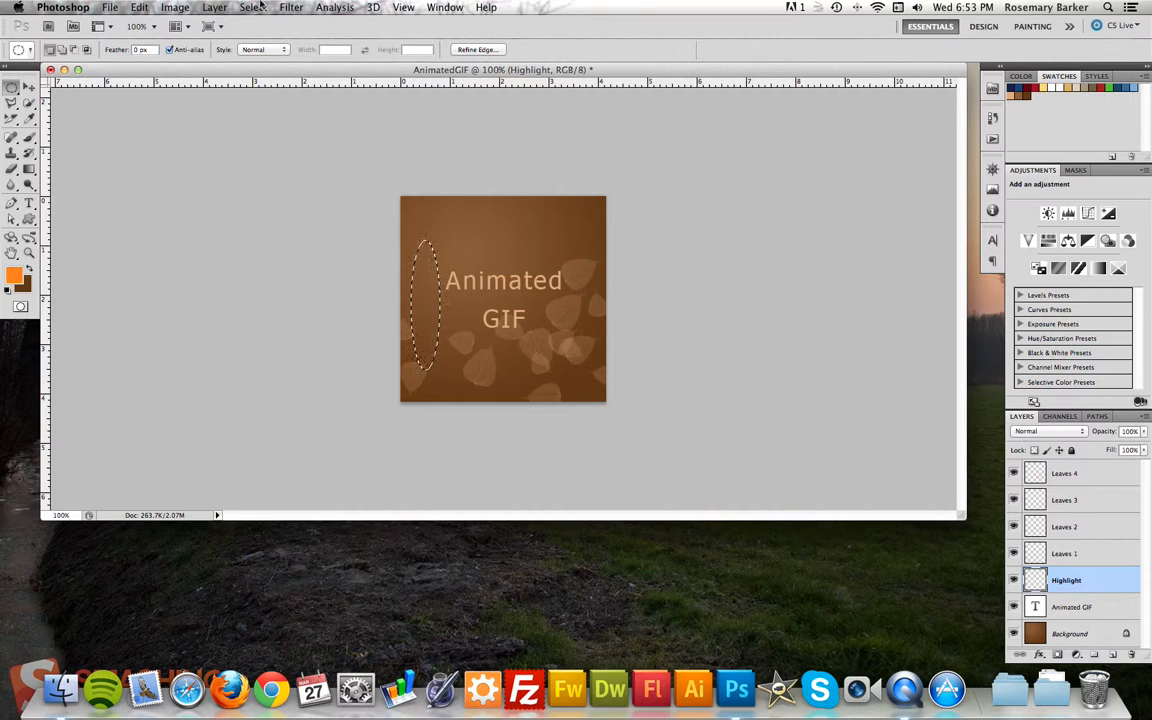
# Fill the elliptical selection with the orange foreground color on the Highlight layer and deselect it.
pyautogui.moveTo(27, 170)
pyautogui.mouseDown()
pyautogui.moveTo(77, 167)
pyautogui.moveTo(83, 187)
pyautogui.mouseUp()
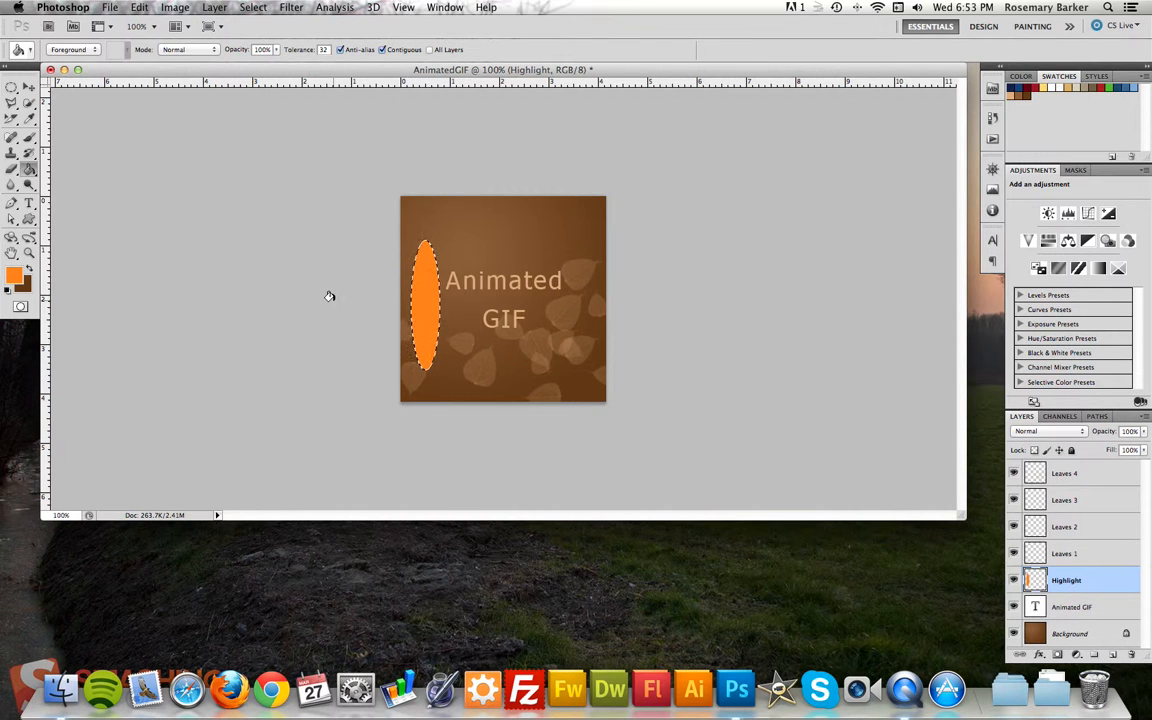
pyautogui.press('super+d')
pyautogui.click(30, 86)
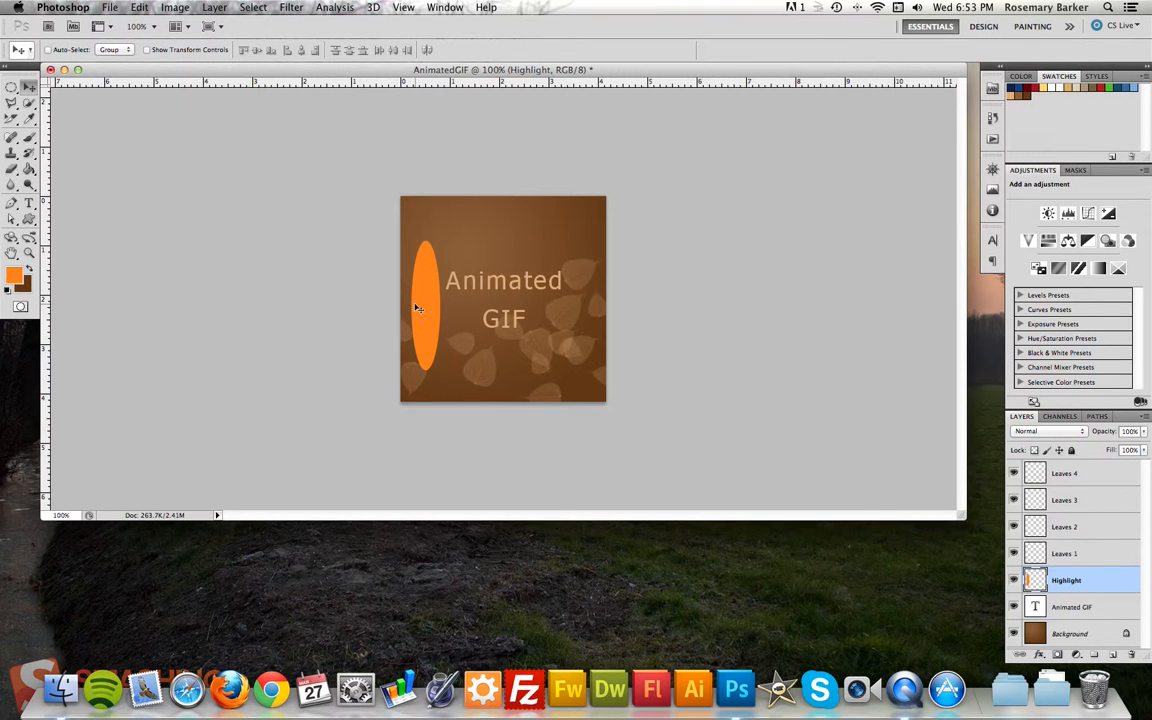
# Apply a Gaussian Blur with a radius of 34.8 pixels to the orange ellipse on the Highlight layer.
pyautogui.click(290, 8)
pyautogui.moveTo(340, 154)
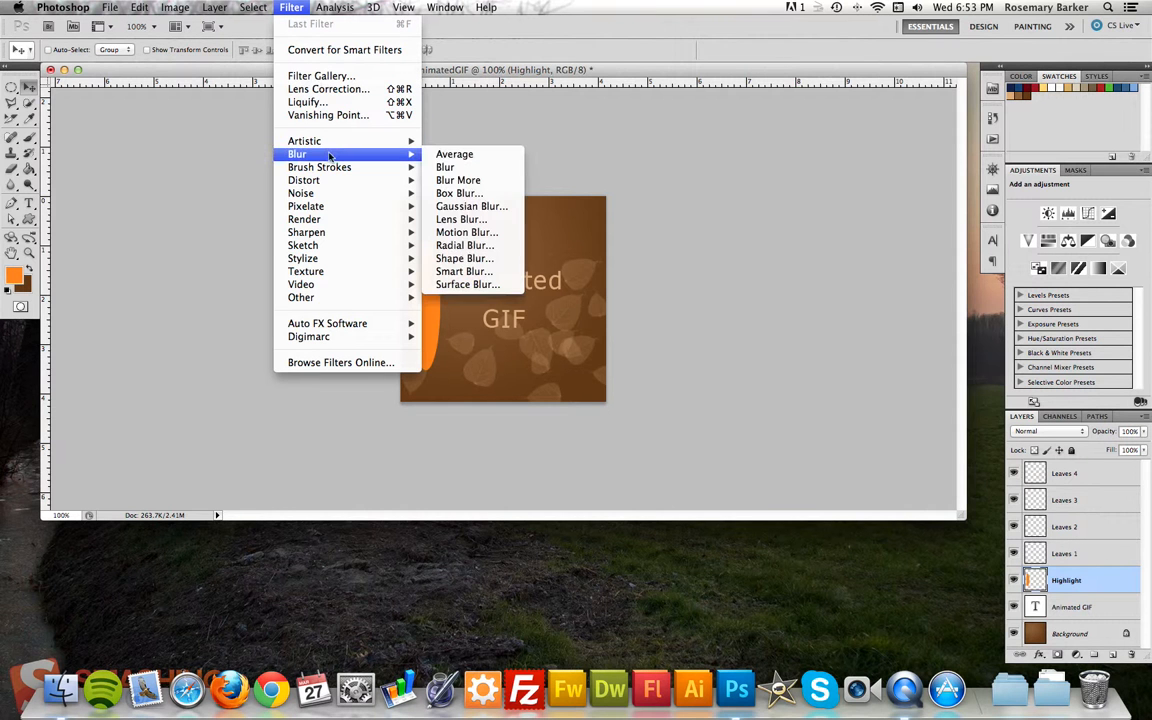
pyautogui.click(471, 206)
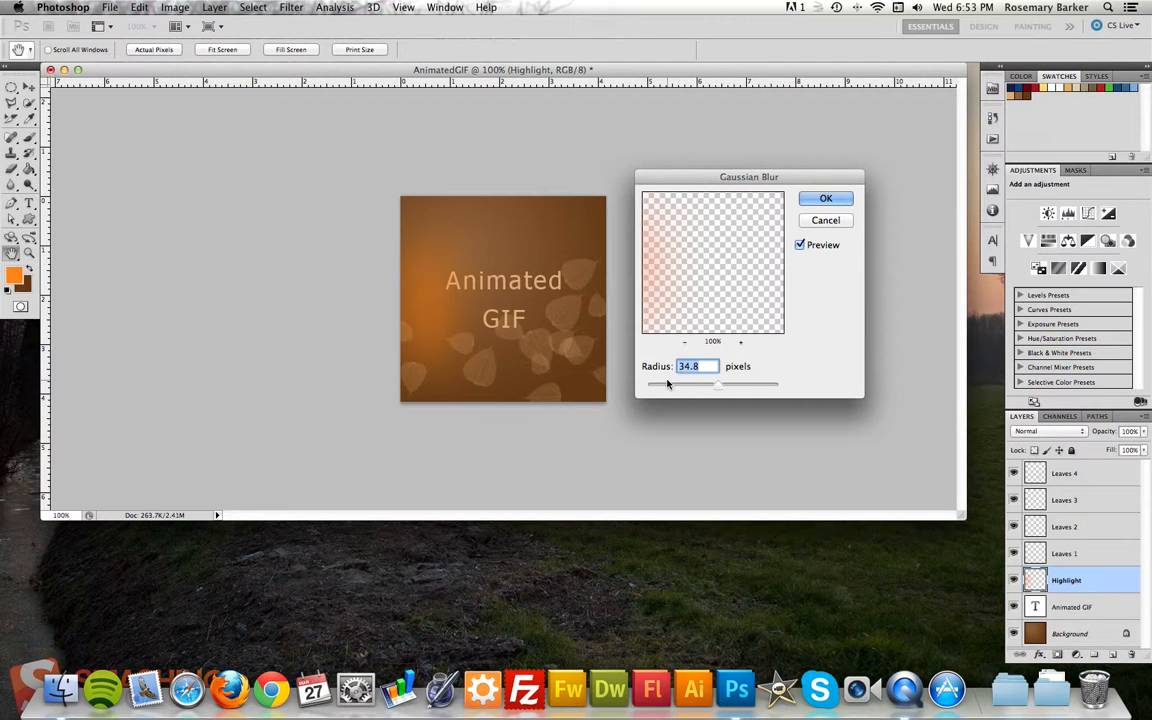
pyautogui.click(840, 200)
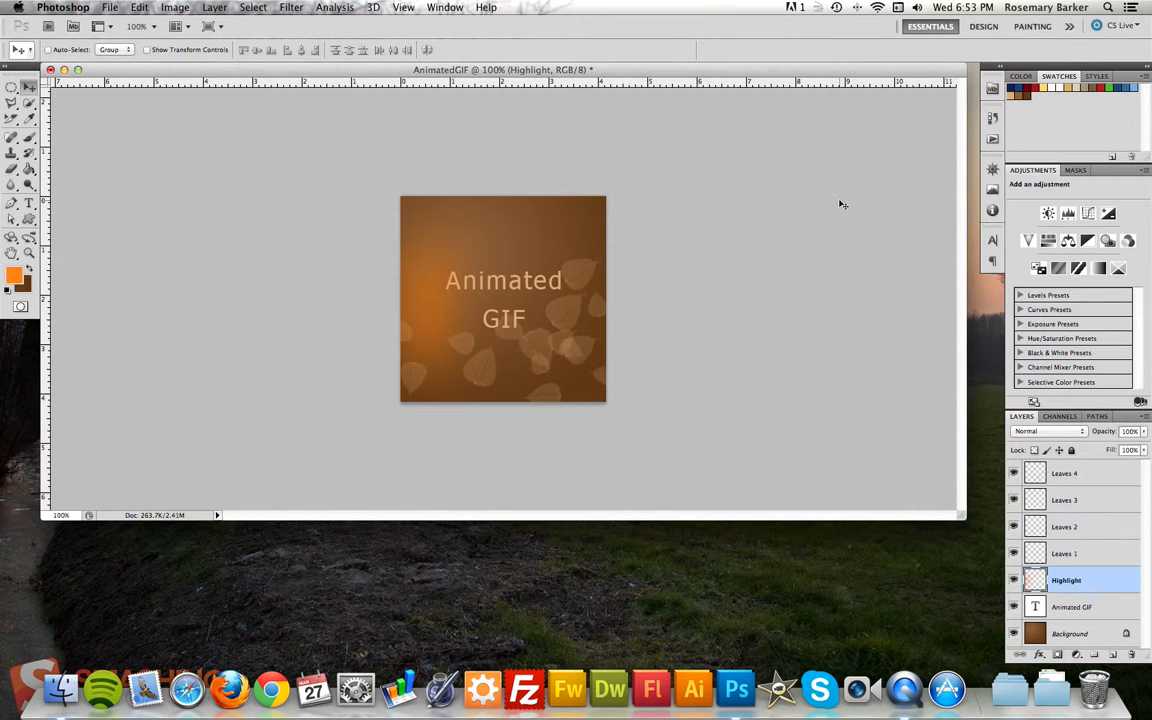
# Clip the Highlight layer to the Animated GIF text layer and move the orange glow off the lettering's left side.
pyautogui.keyDown('alt'); pyautogui.click(1105, 593); pyautogui.keyUp('alt')
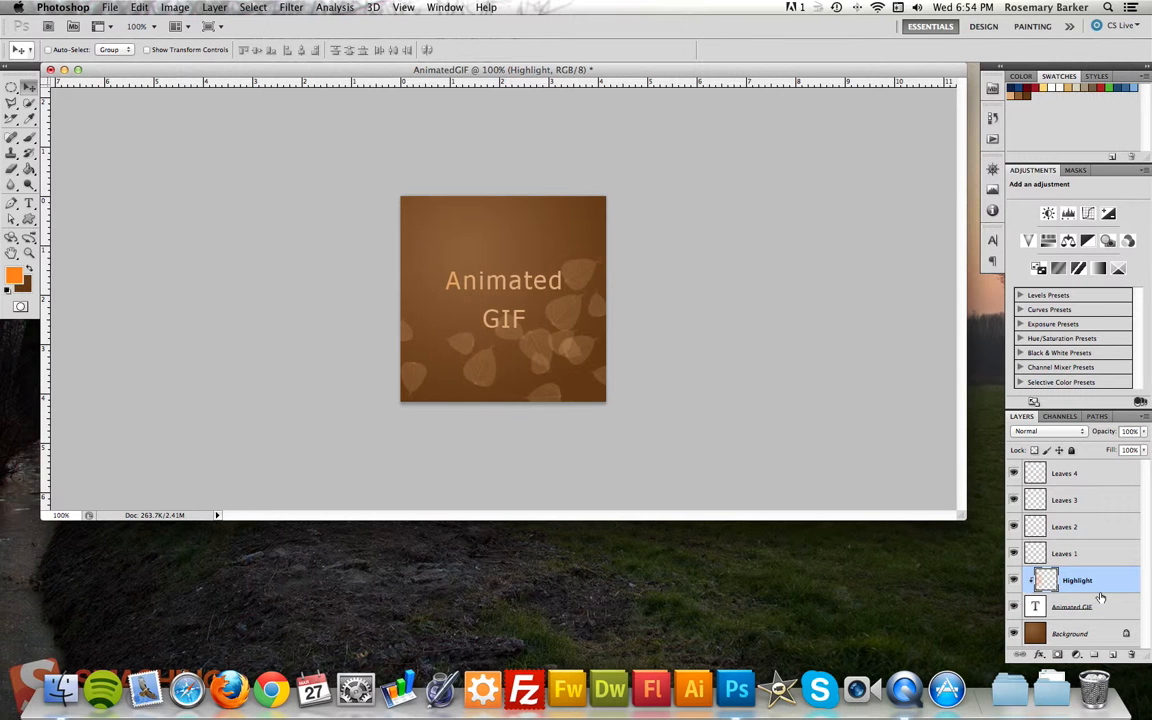
pyautogui.click(433, 302)
pyautogui.moveTo(433, 302)
pyautogui.mouseDown()
pyautogui.moveTo(679, 303)
pyautogui.moveTo(417, 311)
pyautogui.moveTo(580, 311)
pyautogui.moveTo(430, 304)
pyautogui.mouseUp()
pyautogui.moveTo(424, 297)
pyautogui.mouseDown()
pyautogui.moveTo(362, 292)
pyautogui.moveTo(438, 290)
pyautogui.mouseUp()
# Switch to the Motion workspace and convert the timeline to a frame animation.
pyautogui.click(1070, 28)
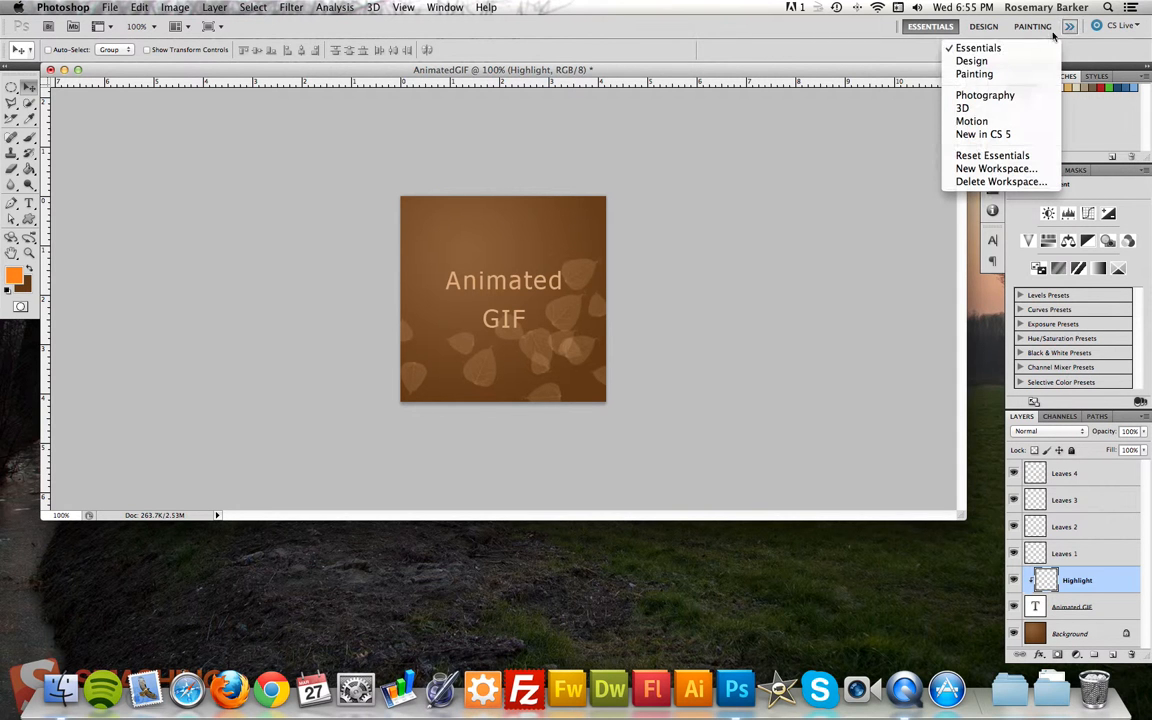
pyautogui.click(988, 122)
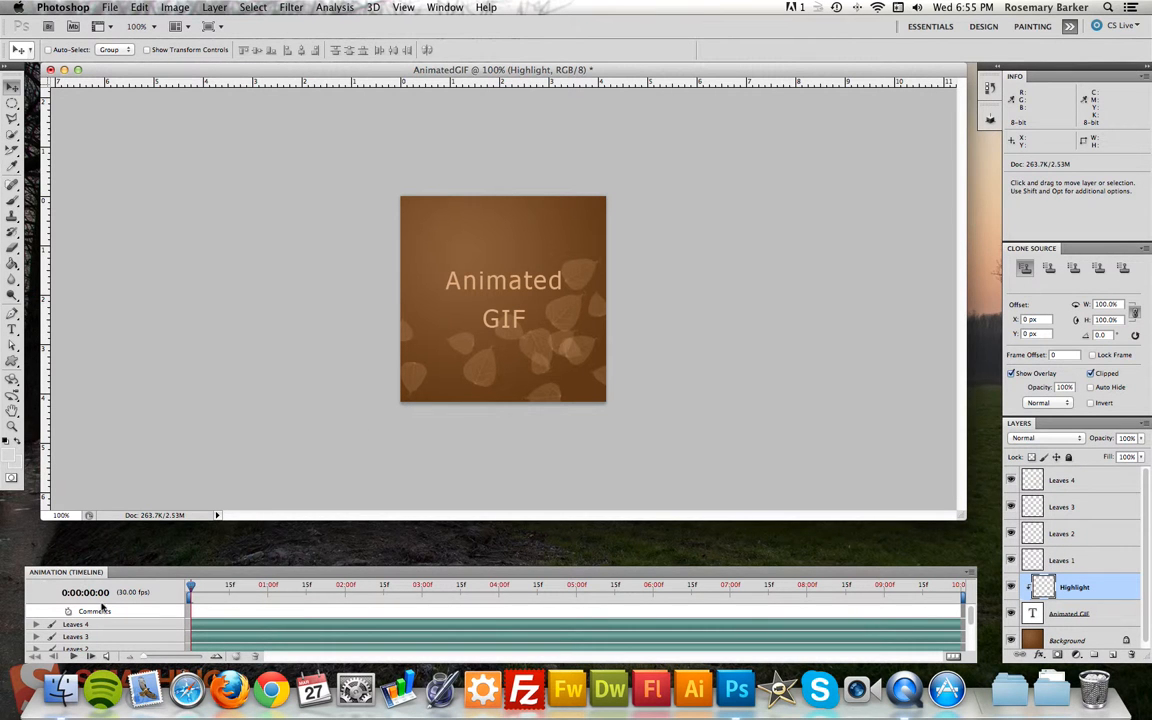
pyautogui.click(968, 575)
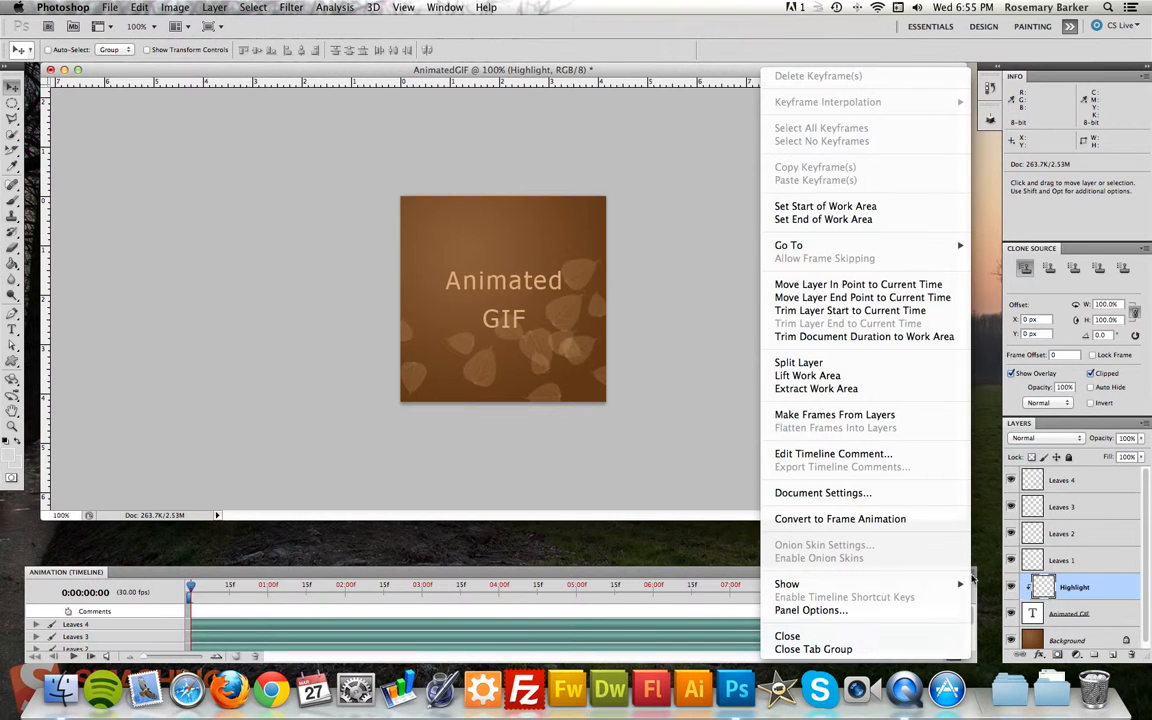
pyautogui.click(870, 520)
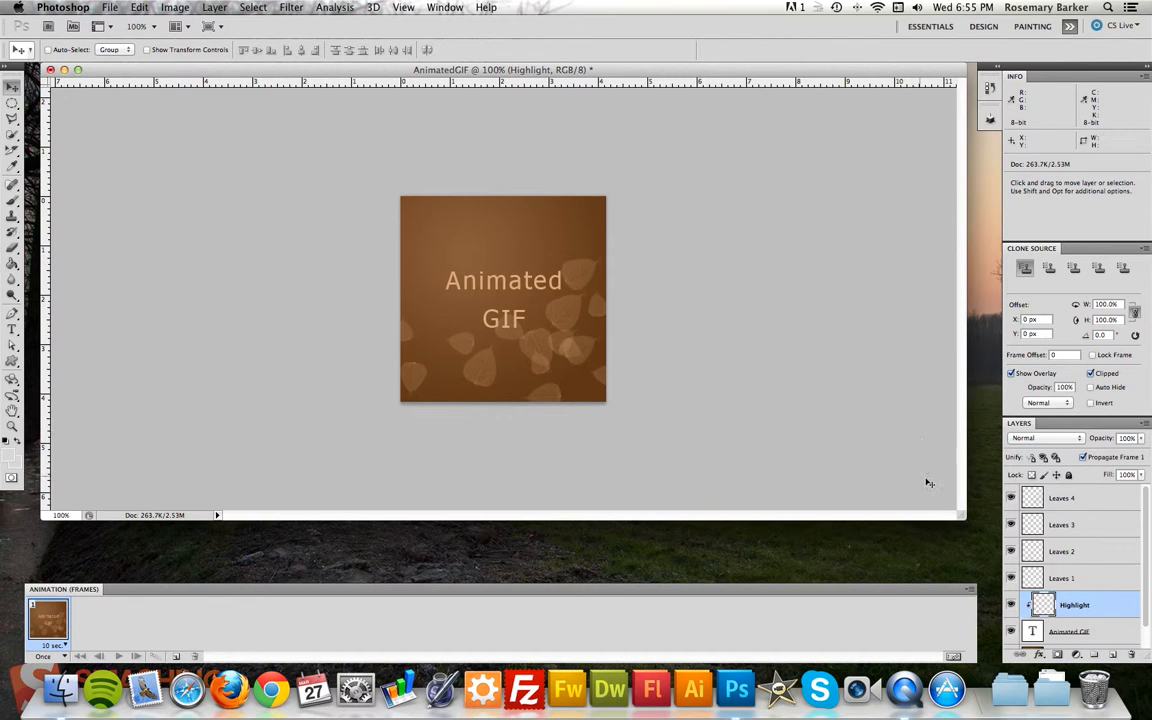
# Hide all four Leaves layers in frame 1, keeping the Highlight, Animated GIF and Background layers visible.
pyautogui.moveTo(1010, 497); pyautogui.dragTo(1011, 592)
pyautogui.click(1011, 581)
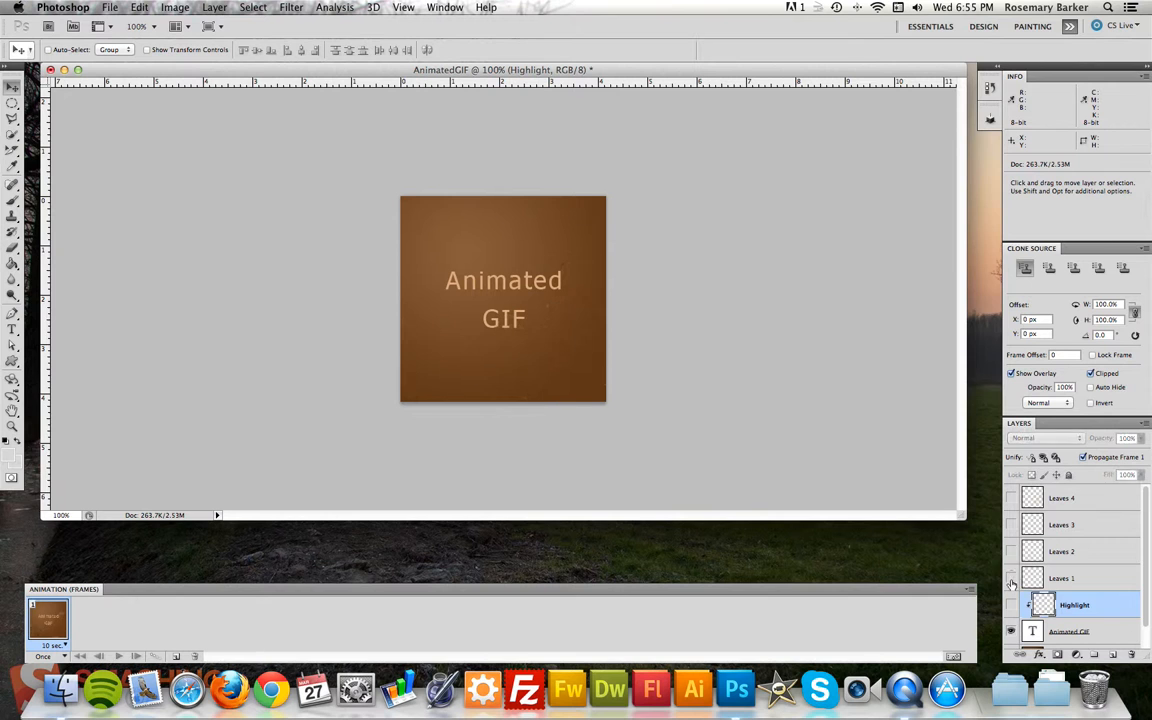
pyautogui.click(1011, 606)
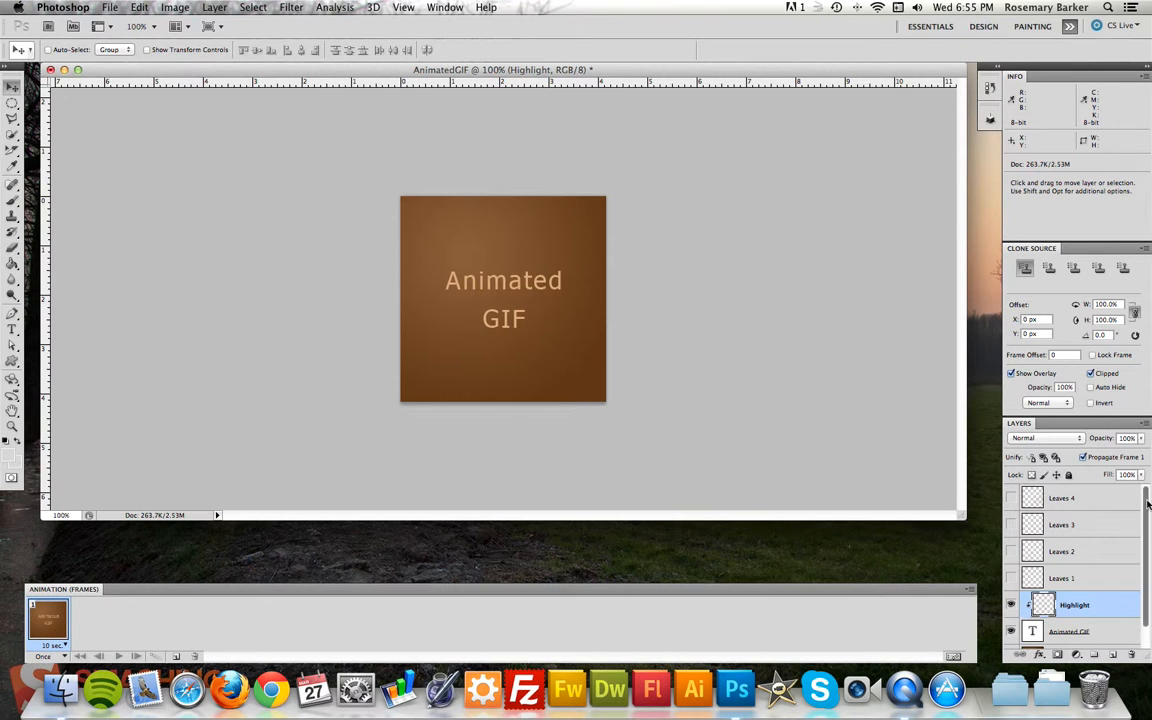
pyautogui.scroll(-1, 1145, 537)
pyautogui.click(1108, 610)
pyautogui.click(1107, 588)
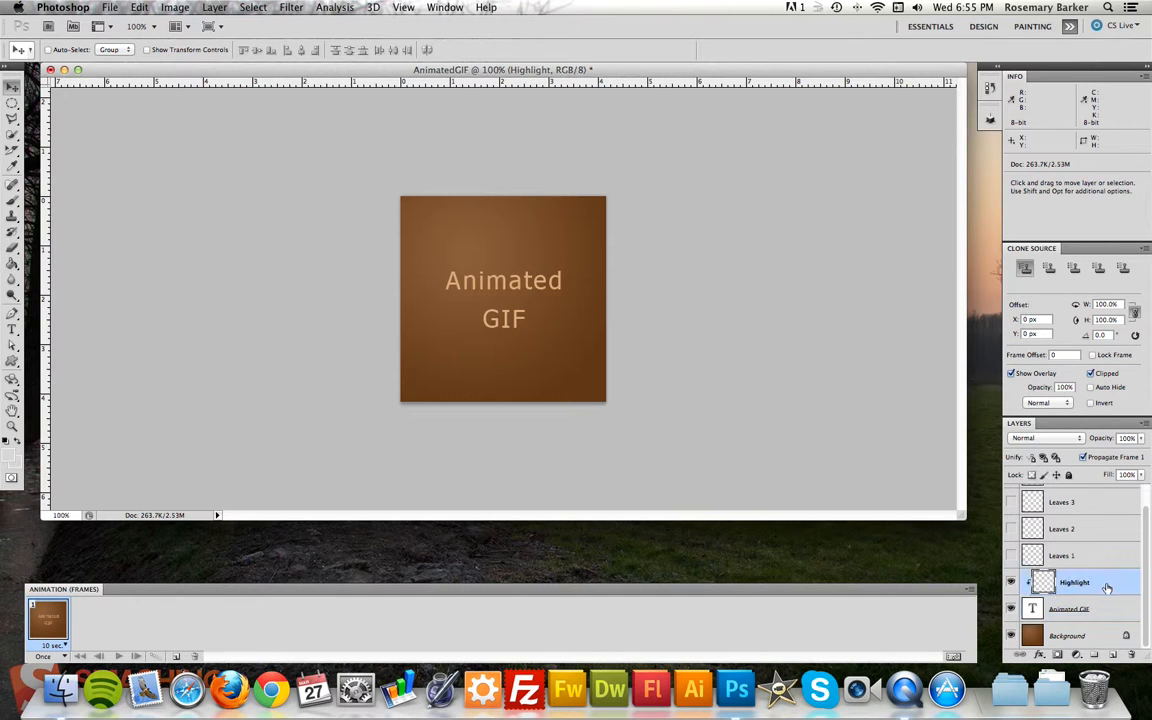
# Add frame 2 with the Leaves 1 layer shown and frame 3 with the Leaves 2 layer also shown.
pyautogui.click(175, 659)
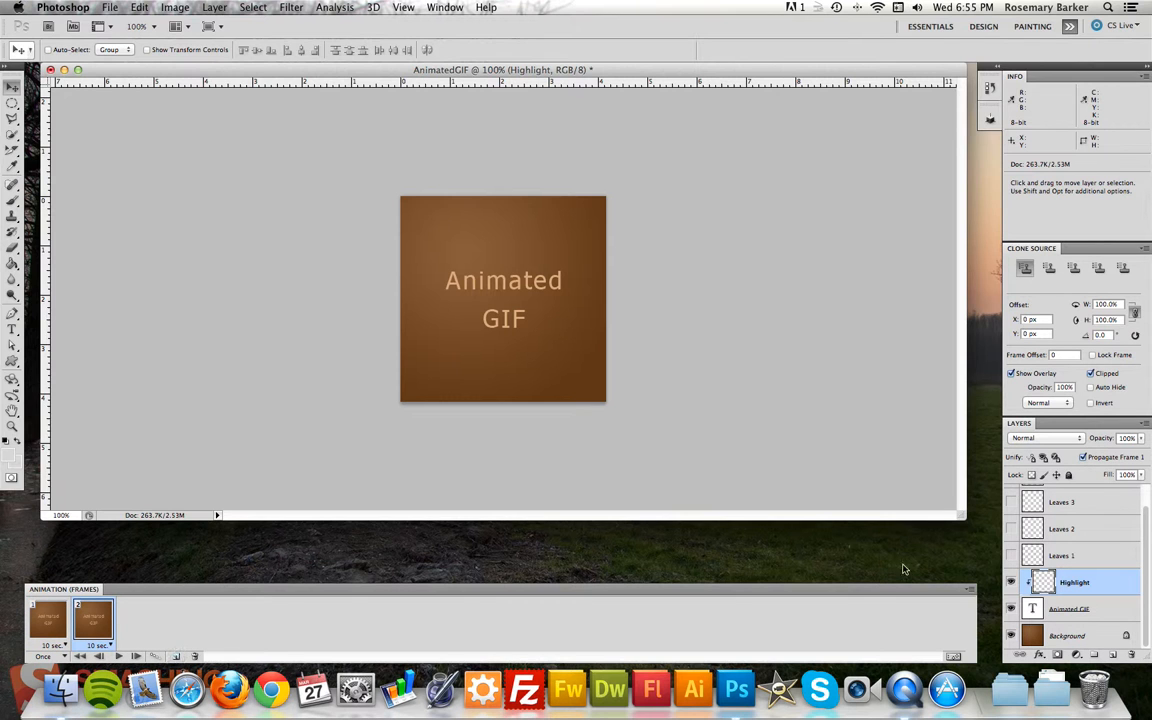
pyautogui.click(1011, 555)
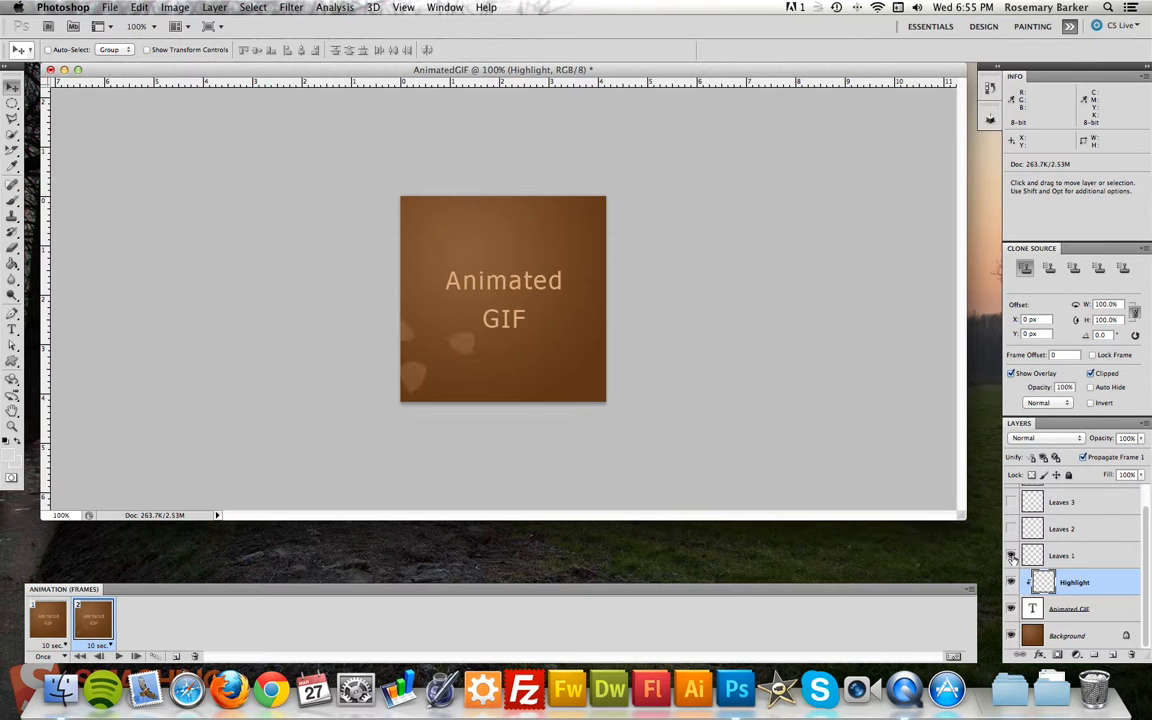
pyautogui.click(177, 656)
pyautogui.click(1012, 529)
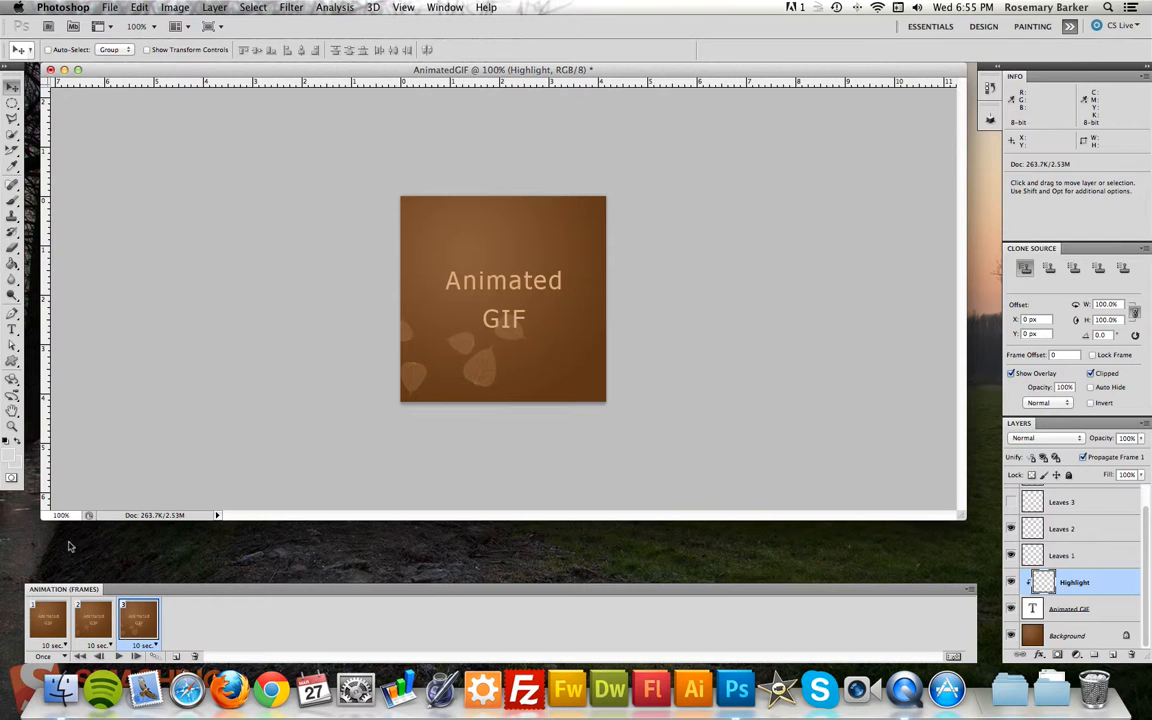
# Add frame 4 with the Leaves 3 layer shown and frame 5 with the Leaves 4 layer also shown.
pyautogui.click(176, 656)
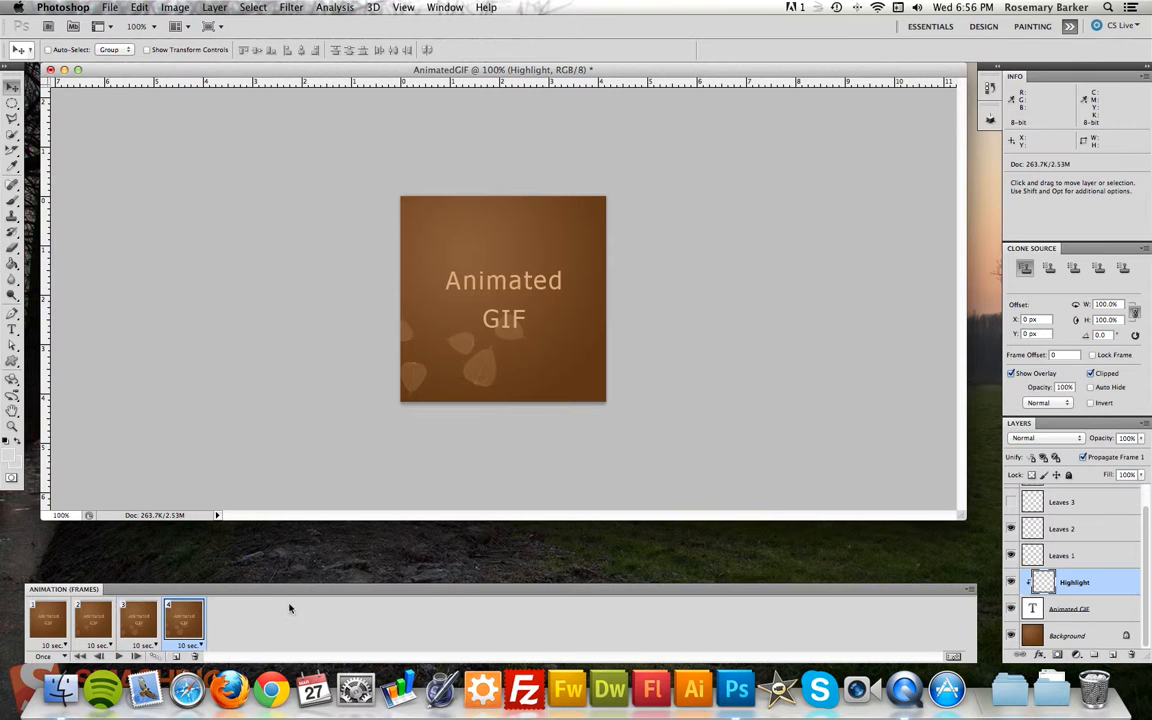
pyautogui.click(1012, 502)
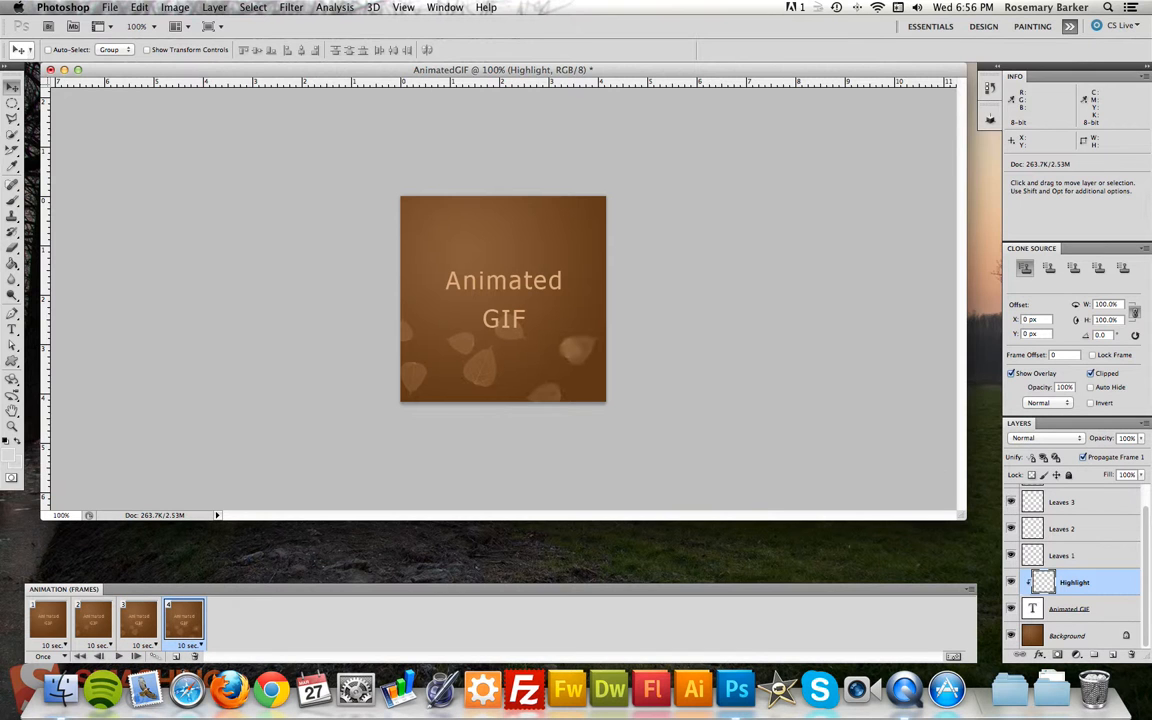
pyautogui.moveTo(1145, 504); pyautogui.dragTo(1146, 492)
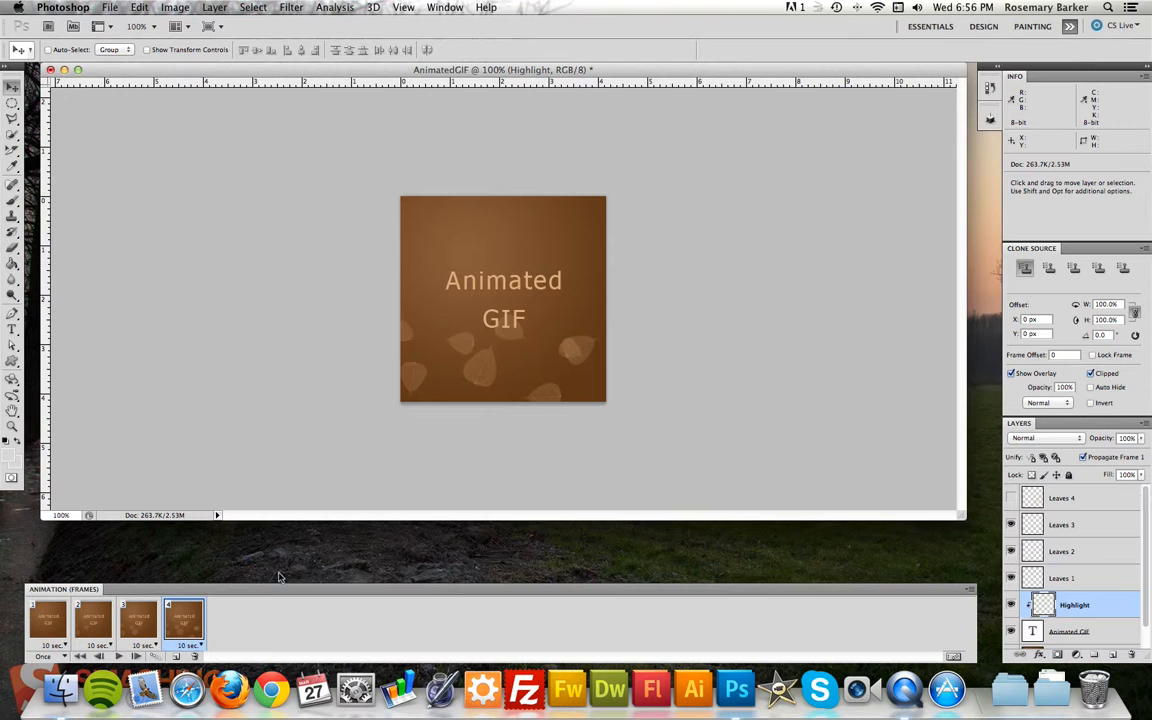
pyautogui.click(175, 656)
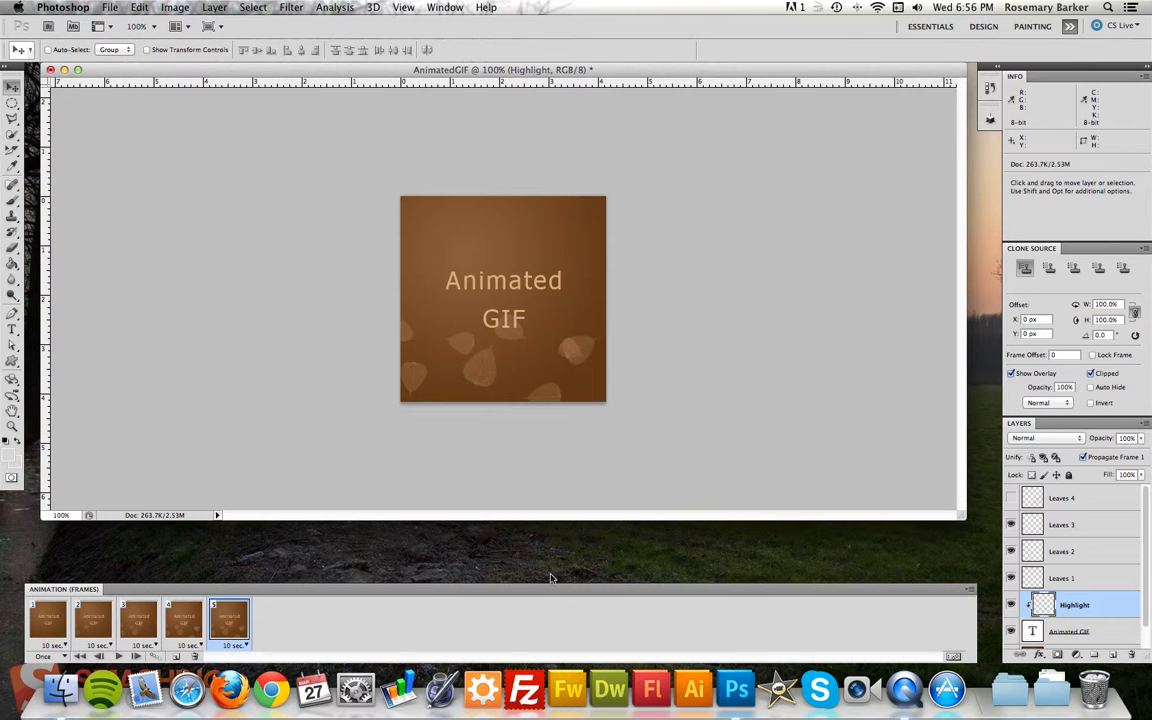
pyautogui.click(1012, 498)
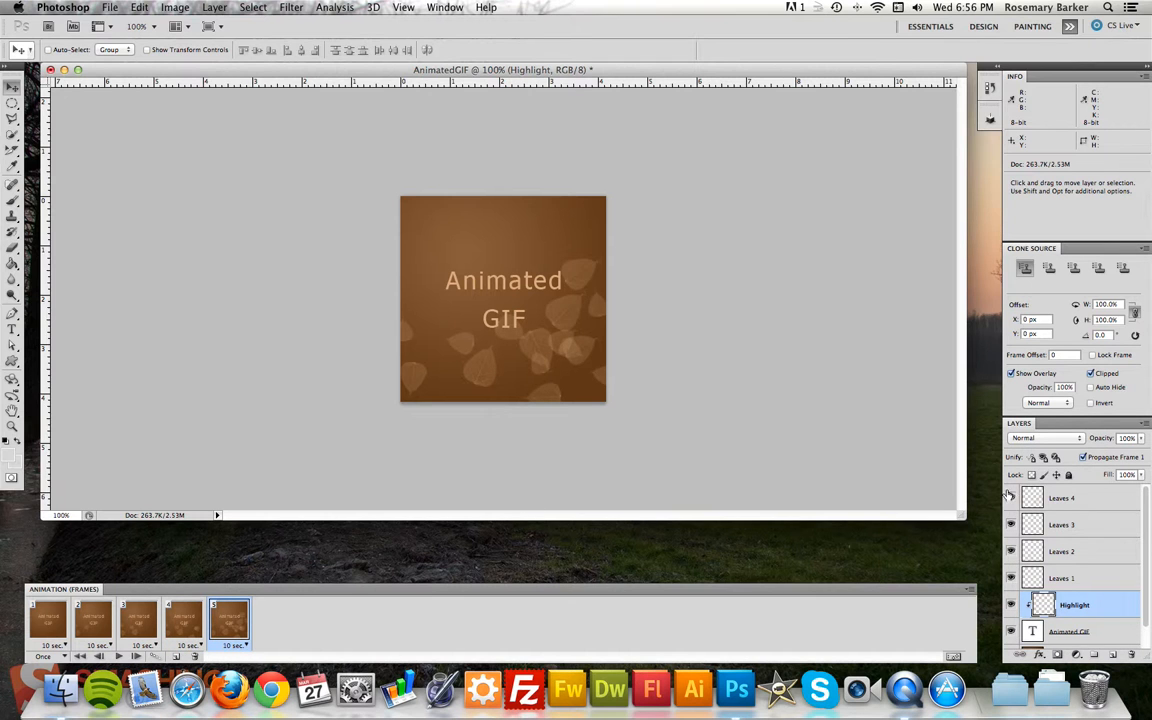
# Duplicate the frame twice to add frames 6 and 7, and move the highlight across to the text's right side in frame 7.
pyautogui.click(177, 658)
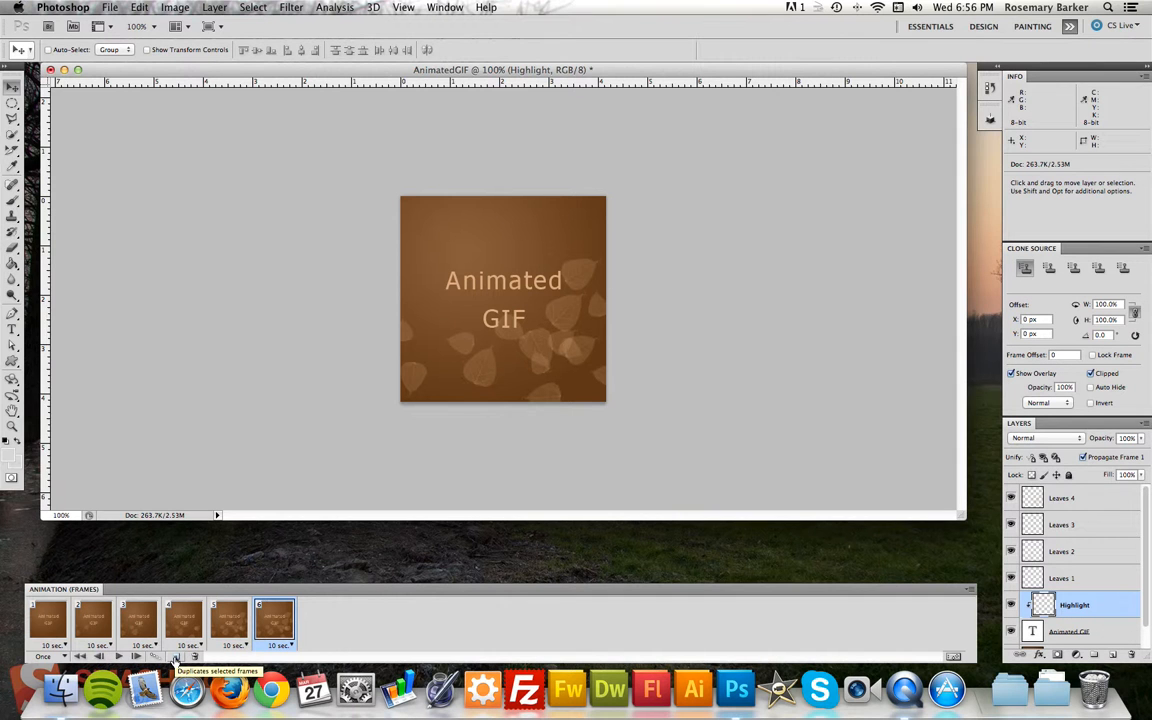
pyautogui.click(175, 660)
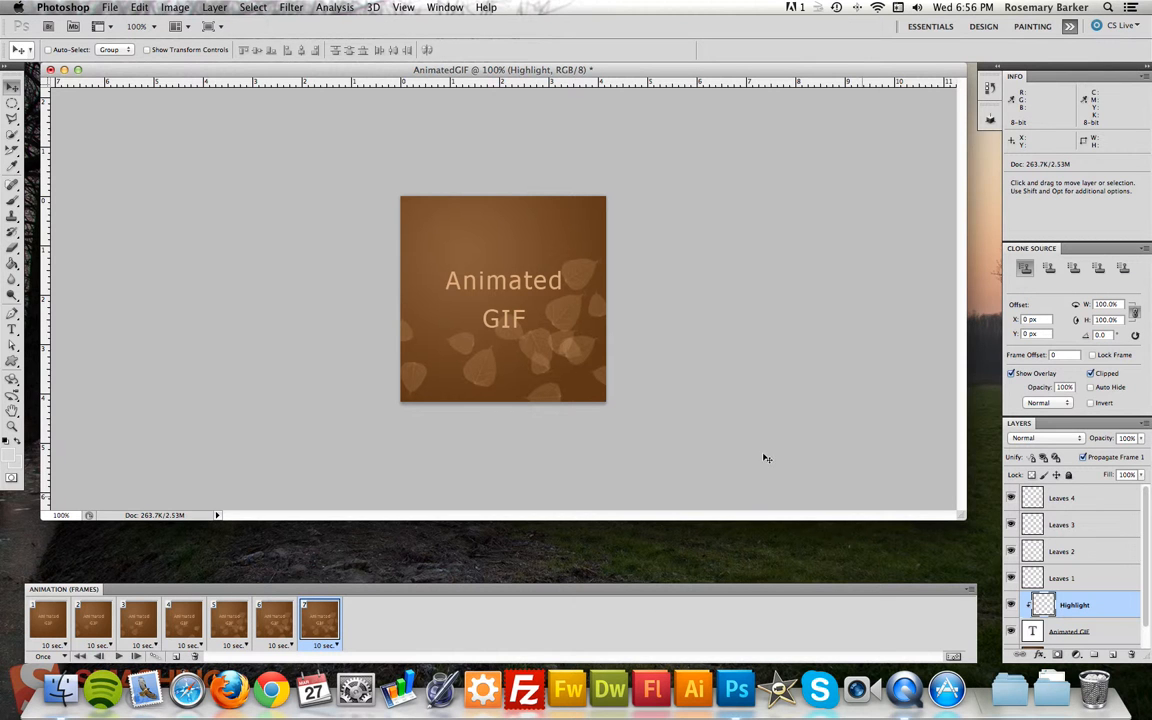
pyautogui.moveTo(386, 299); pyautogui.dragTo(648, 297)
# Tween frames 6 and 7 with 5 added frames, using all layers and the position, opacity and effects parameters.
pyautogui.keyDown('shift'); pyautogui.click(276, 628); pyautogui.keyUp('shift')
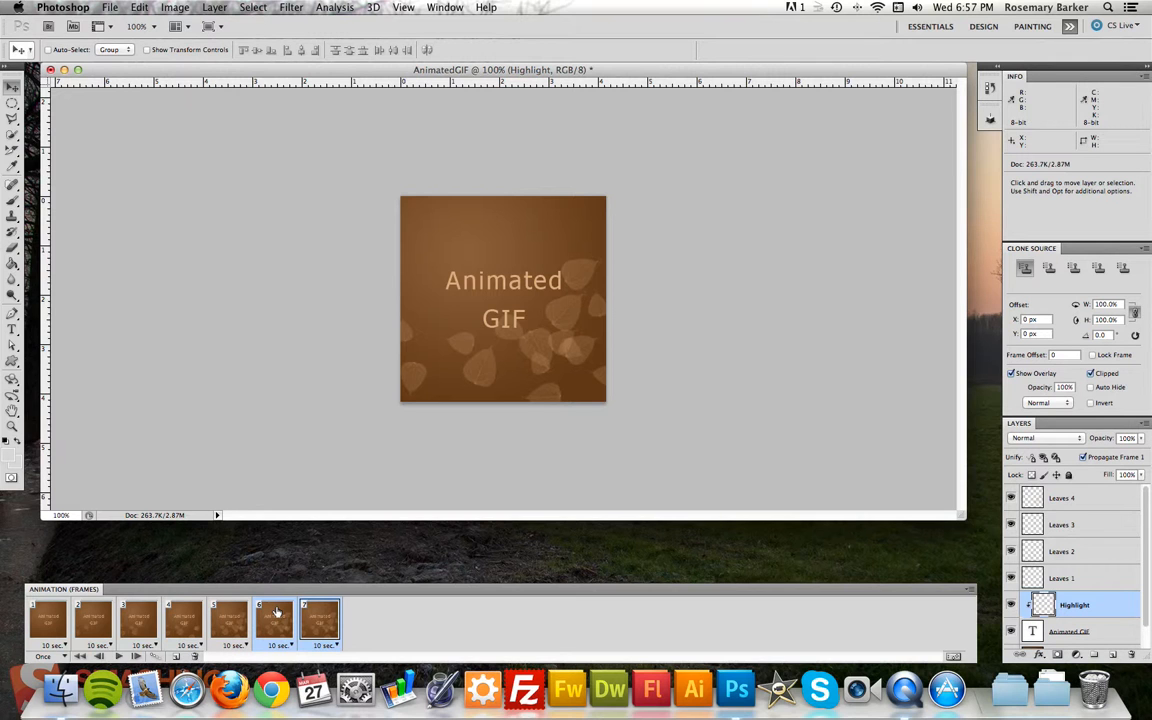
pyautogui.click(155, 657)
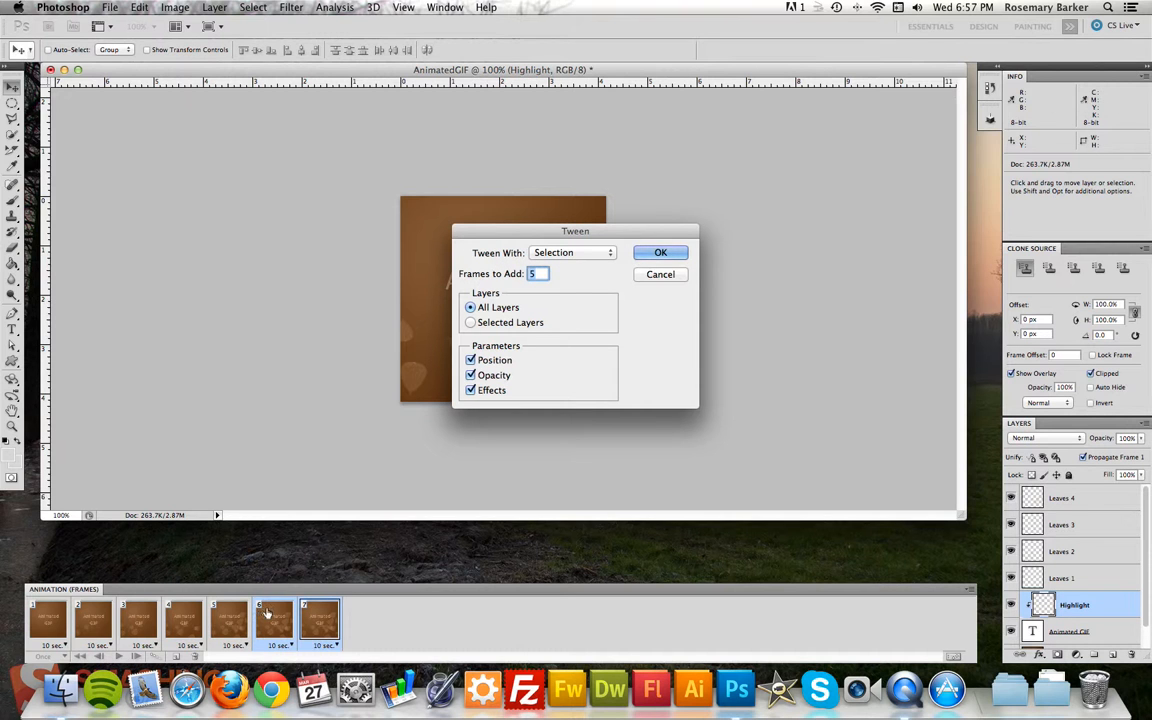
pyautogui.click(658, 254)
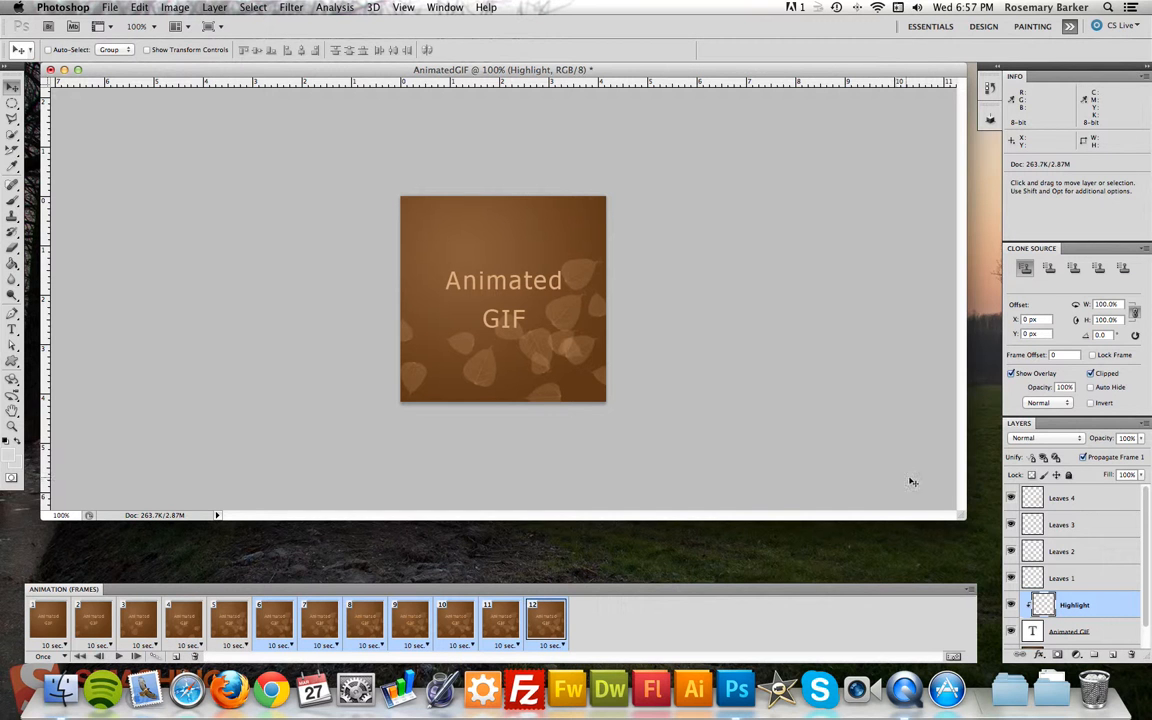
# Paste a copy of frames 6 to 12 after the selection and reverse the order of the pasted frames.
pyautogui.click(972, 592)
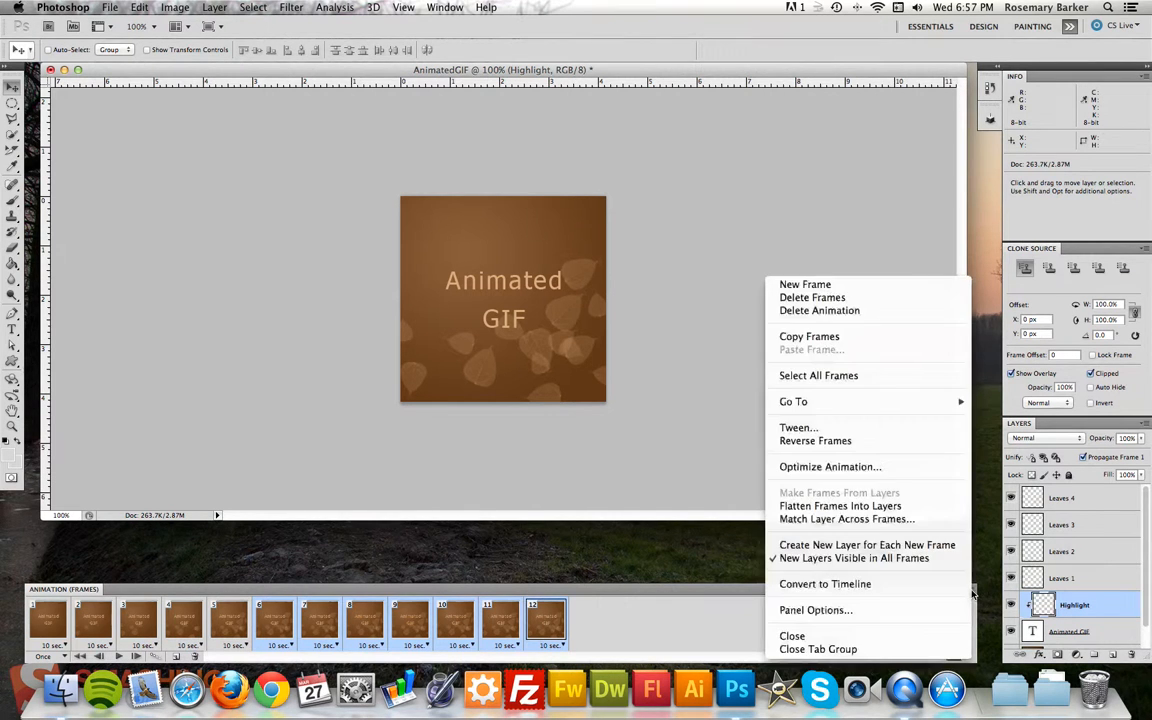
pyautogui.click(817, 339)
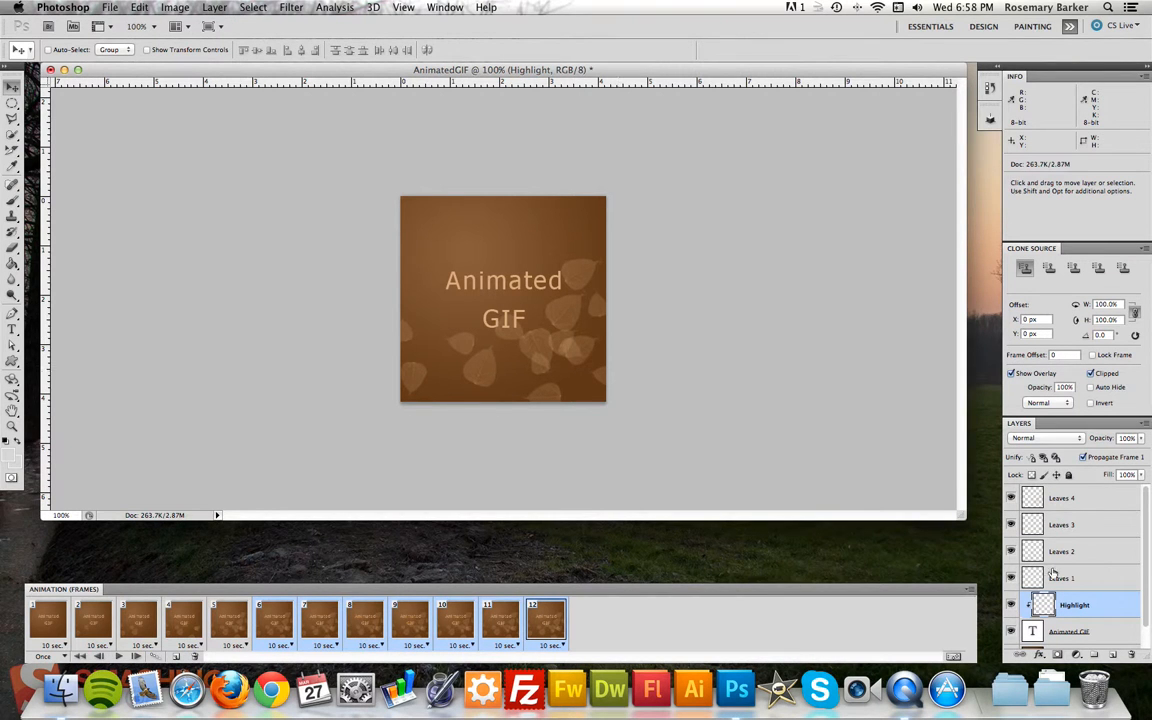
pyautogui.click(972, 590)
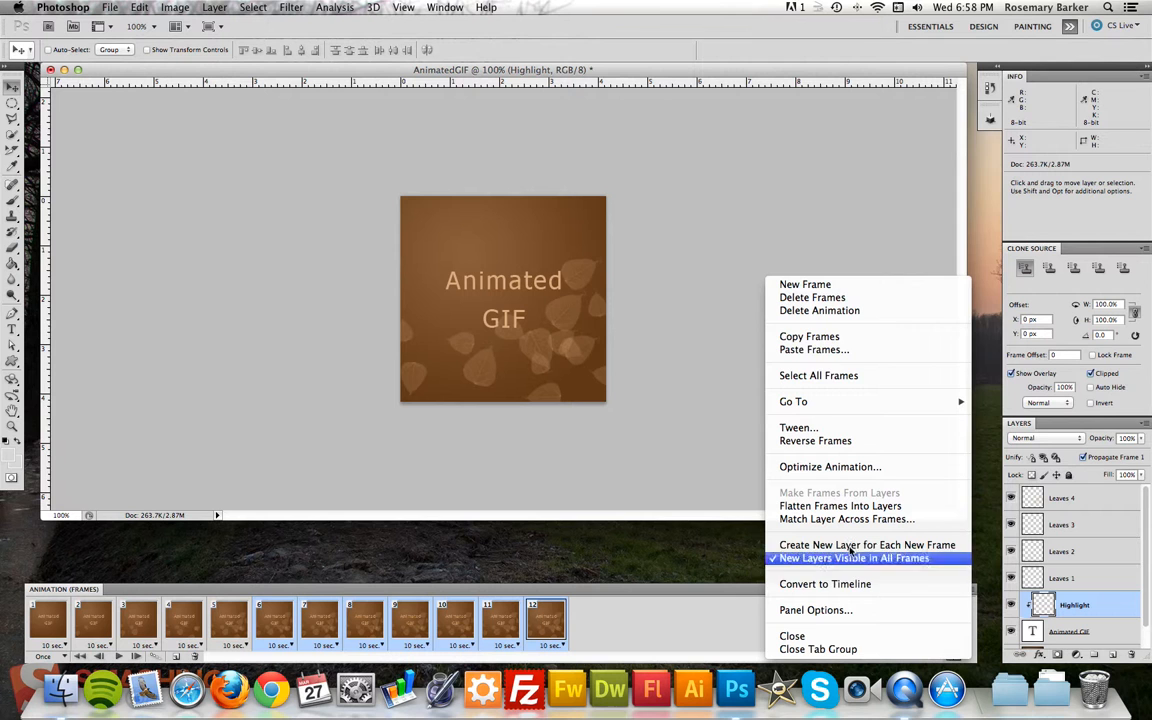
pyautogui.click(818, 349)
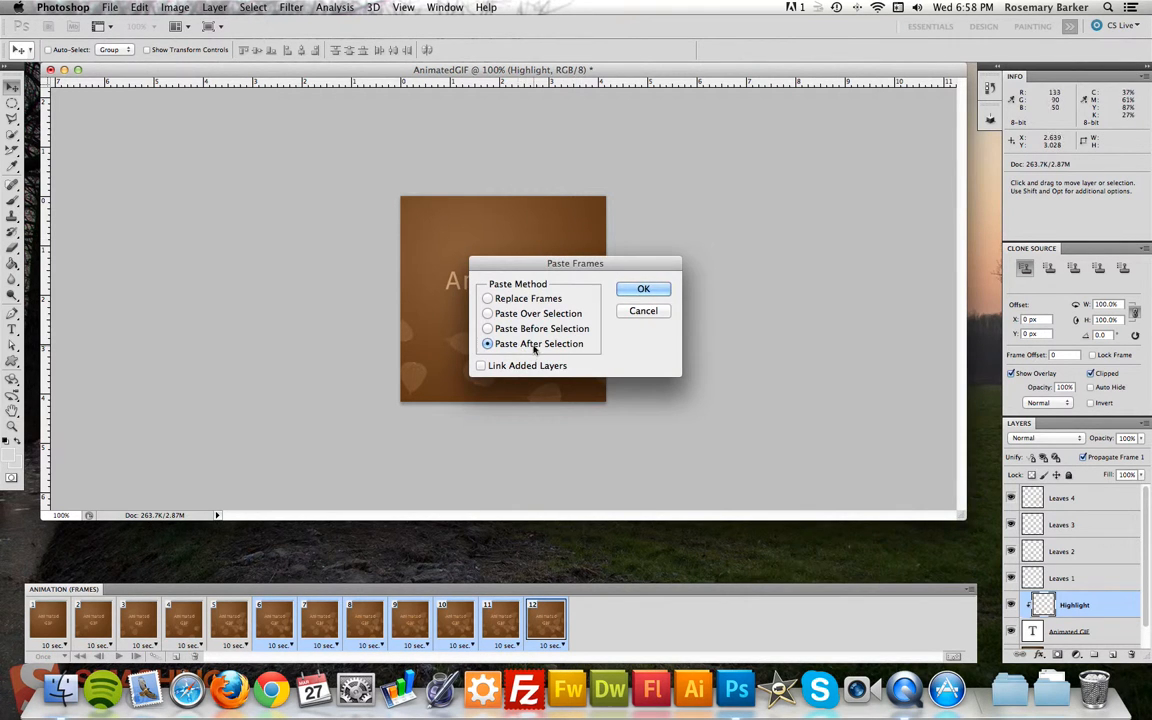
pyautogui.click(656, 292)
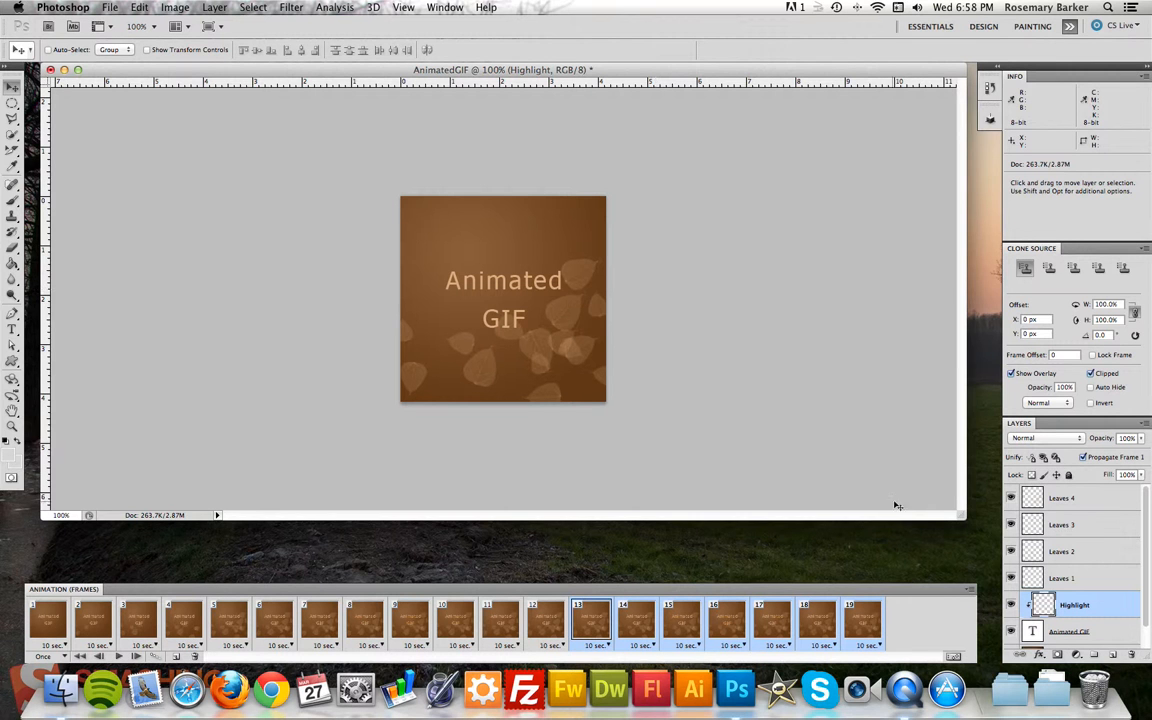
pyautogui.click(970, 593)
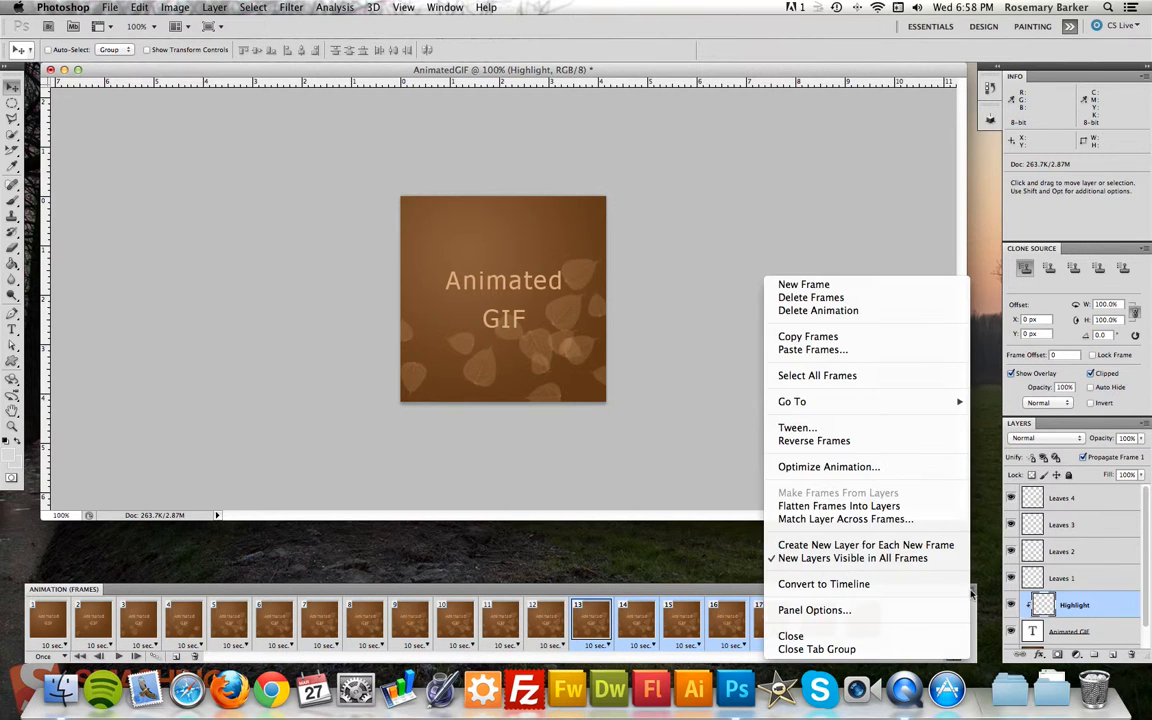
pyautogui.click(849, 445)
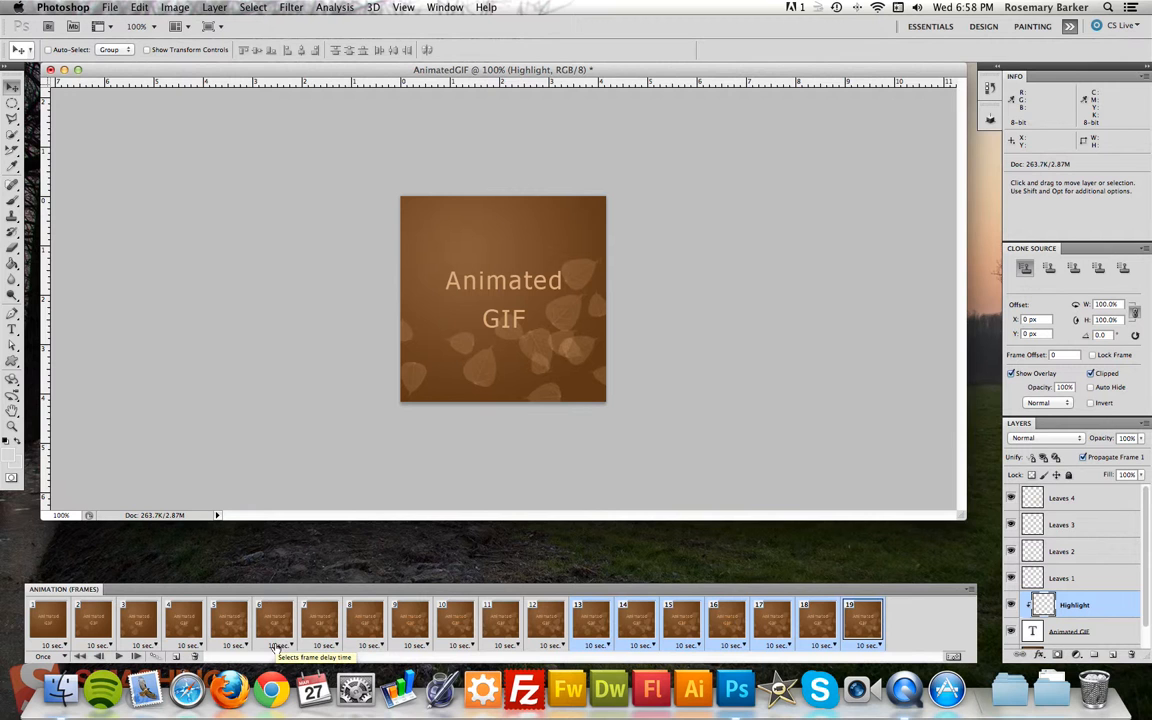
# Set the delay of all 19 frames to 0.1 seconds and play the animation from frame 1.
pyautogui.keyDown('shift'); pyautogui.click(49, 615); pyautogui.keyUp('shift')
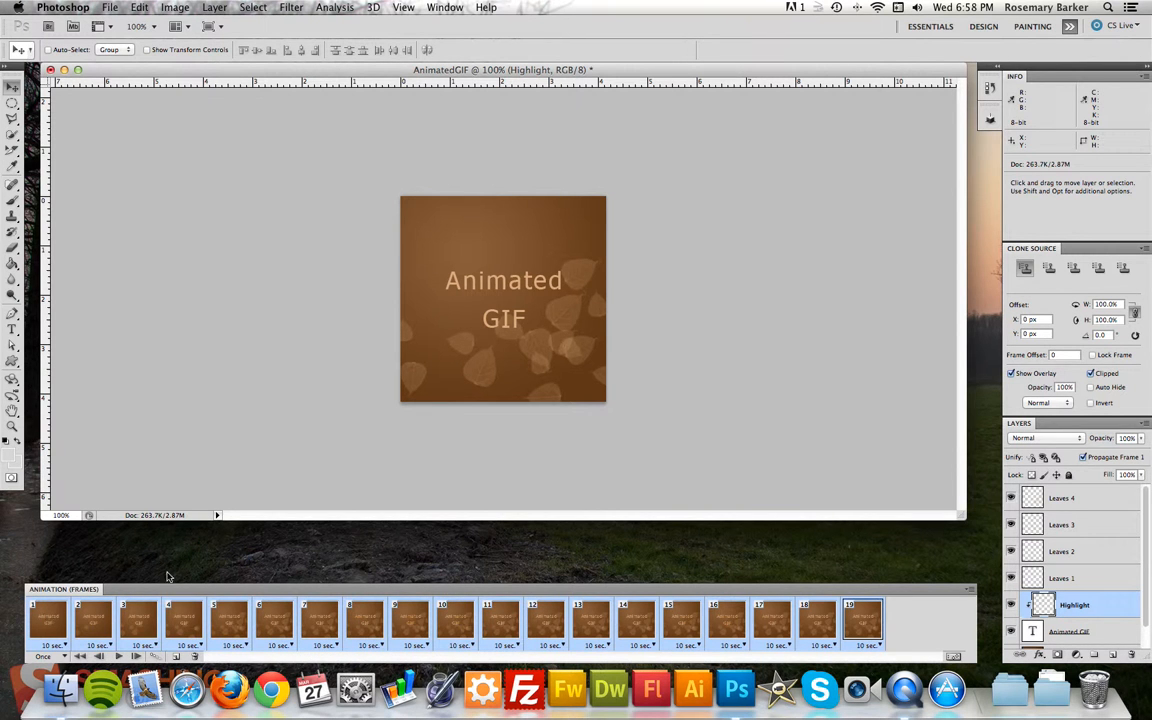
pyautogui.click(64, 646)
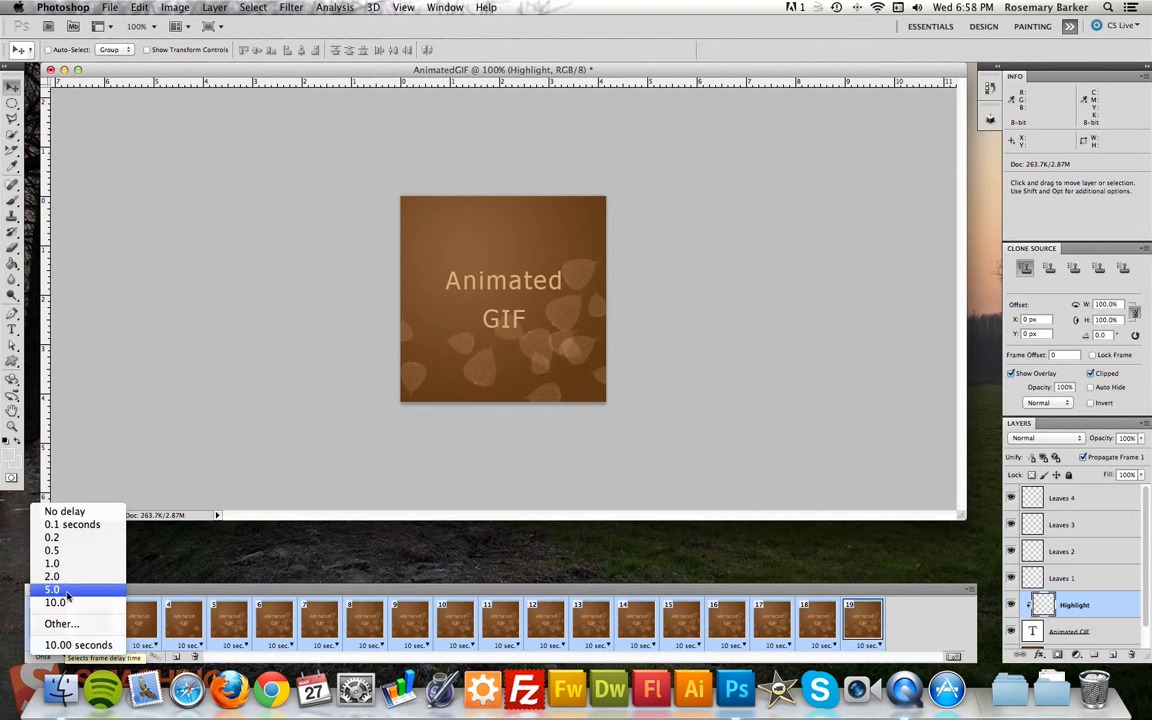
pyautogui.click(72, 525)
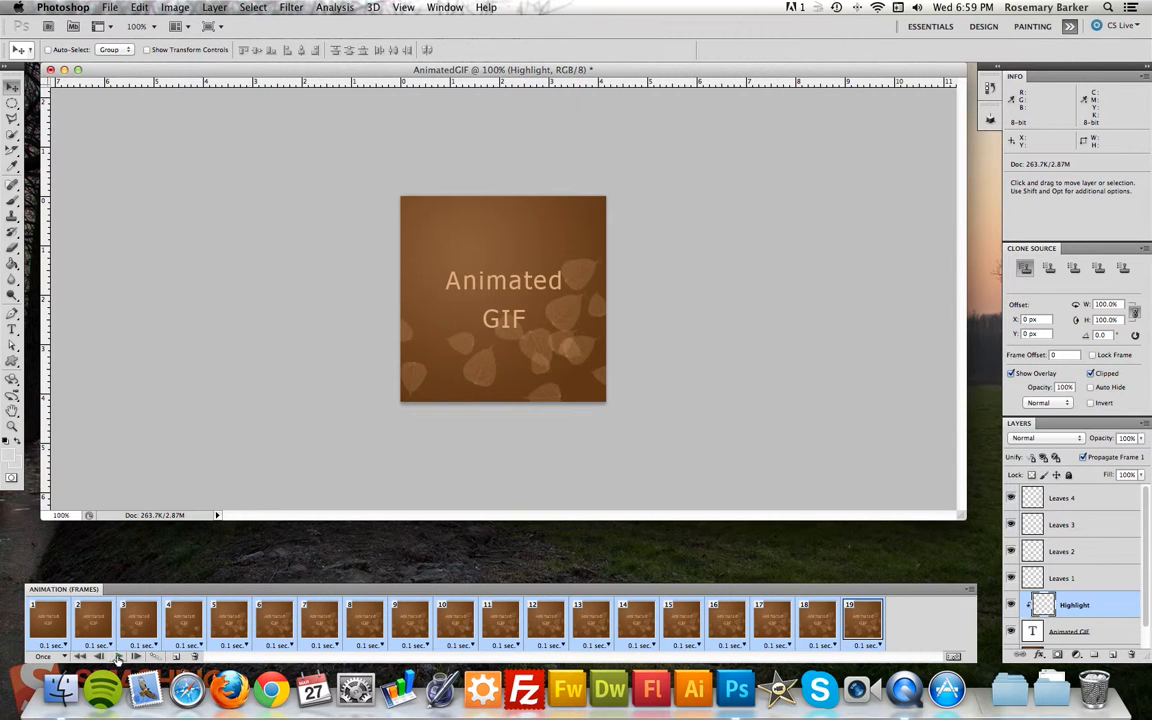
pyautogui.click(41, 630)
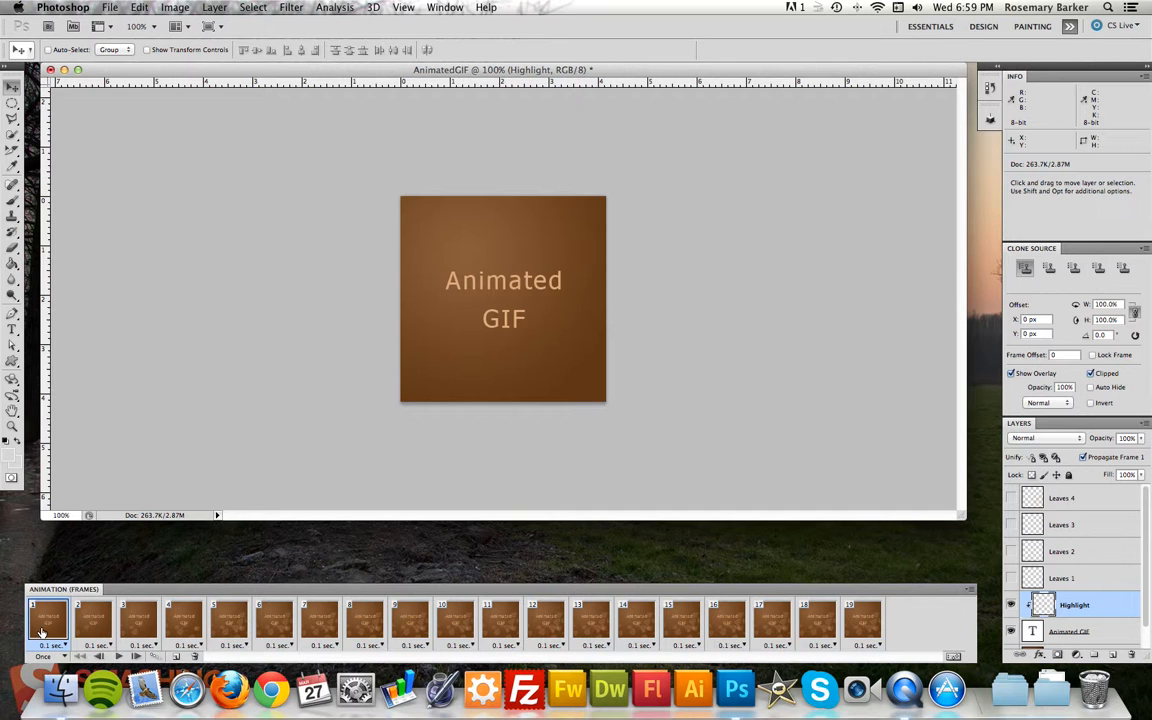
pyautogui.click(118, 657)
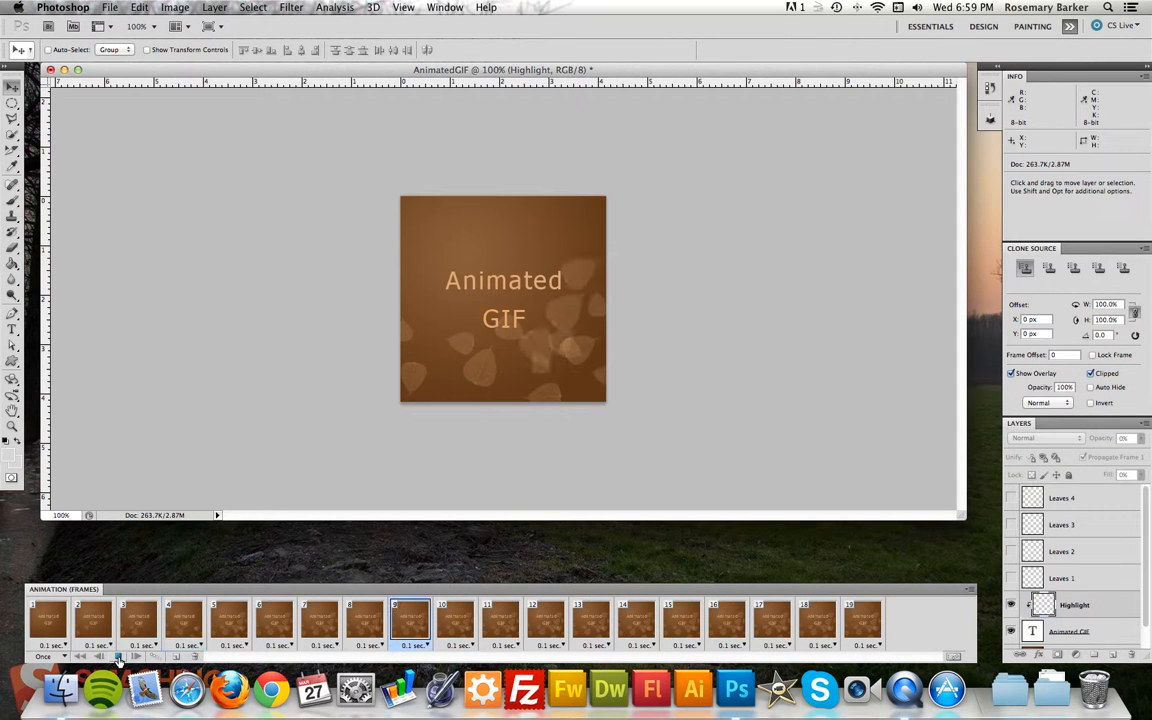